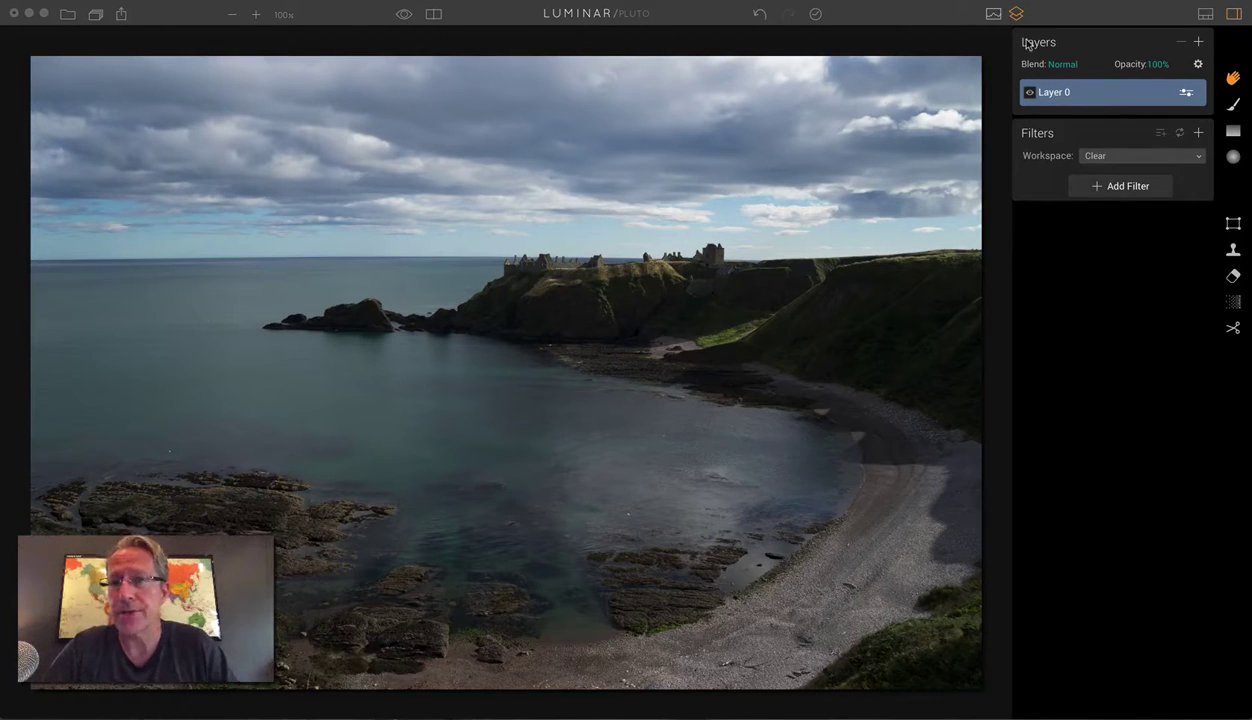
# Step: Add Color Temperature, Golden Hour and Tone filters to the beach photo's base layer
pyautogui.click(1087, 180)
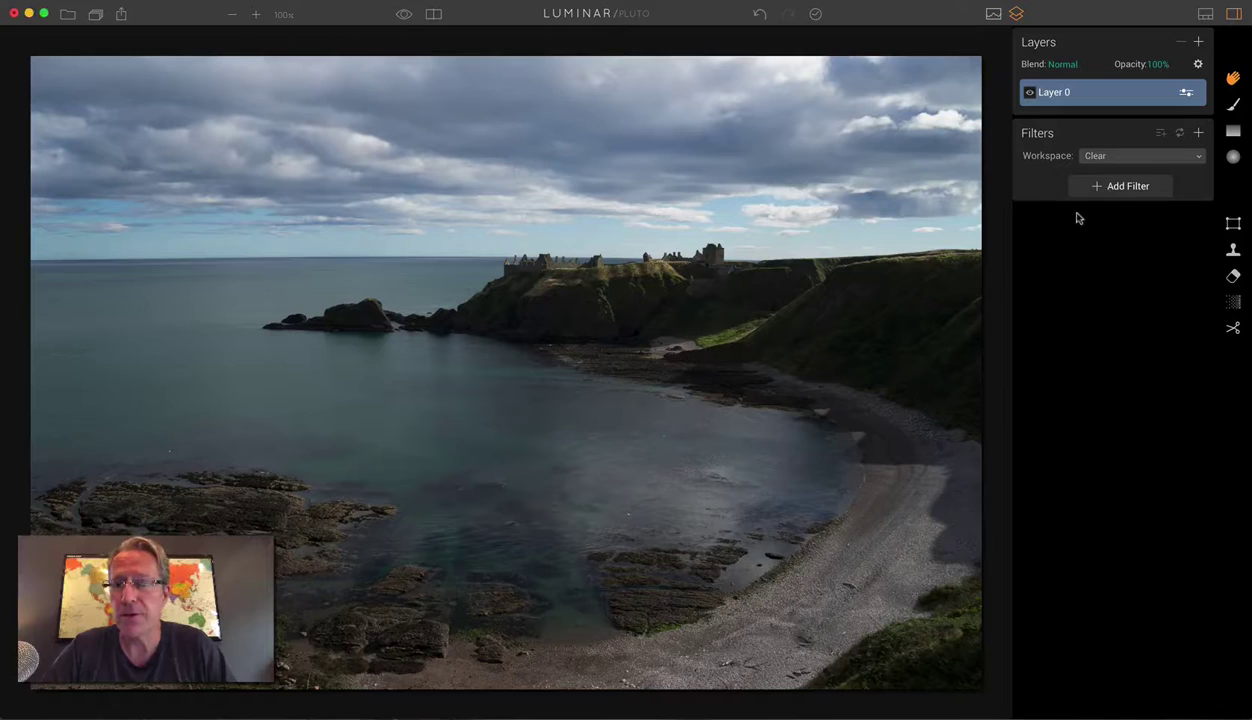
pyautogui.click(1100, 187)
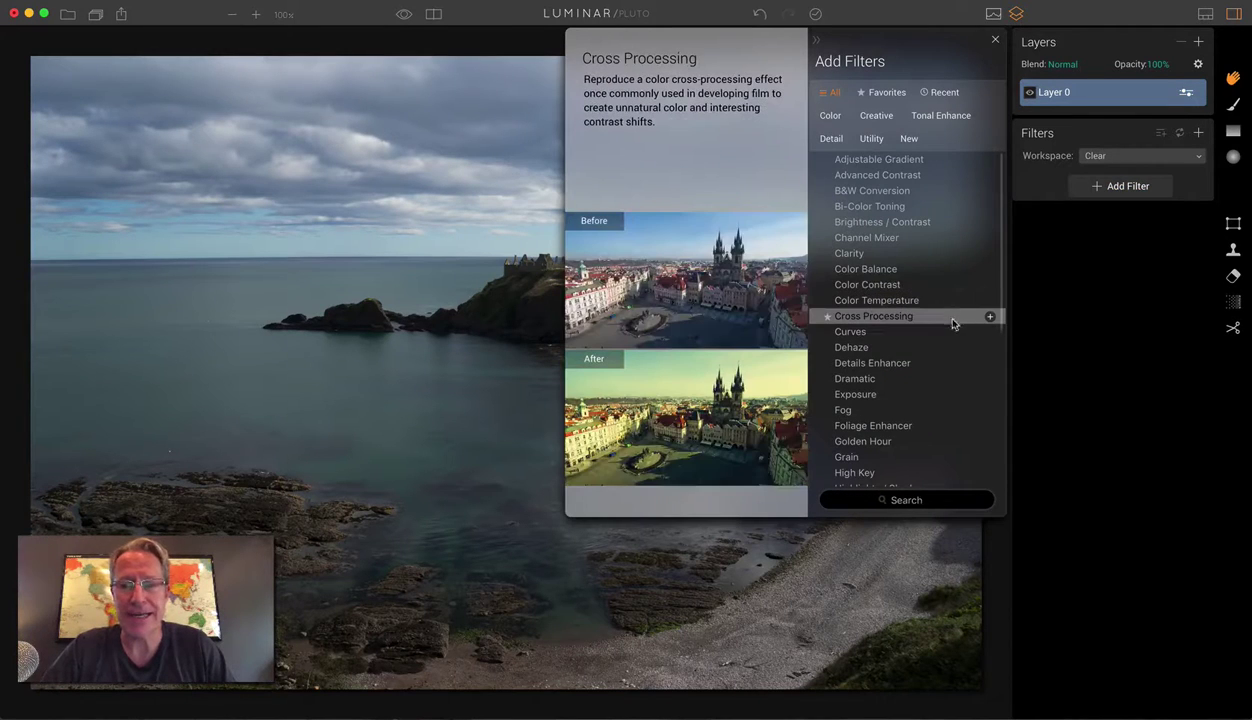
pyautogui.scroll(-1, 950, 325)
pyautogui.click(988, 289)
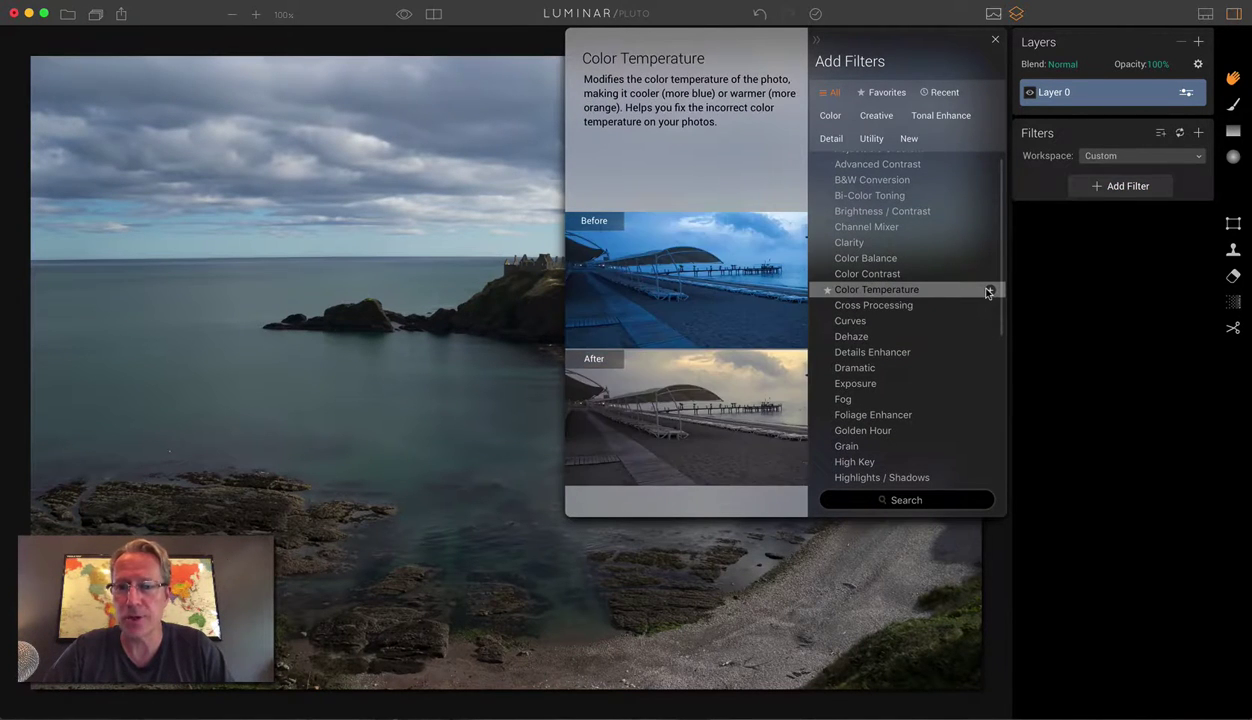
pyautogui.scroll(-9, 957, 376)
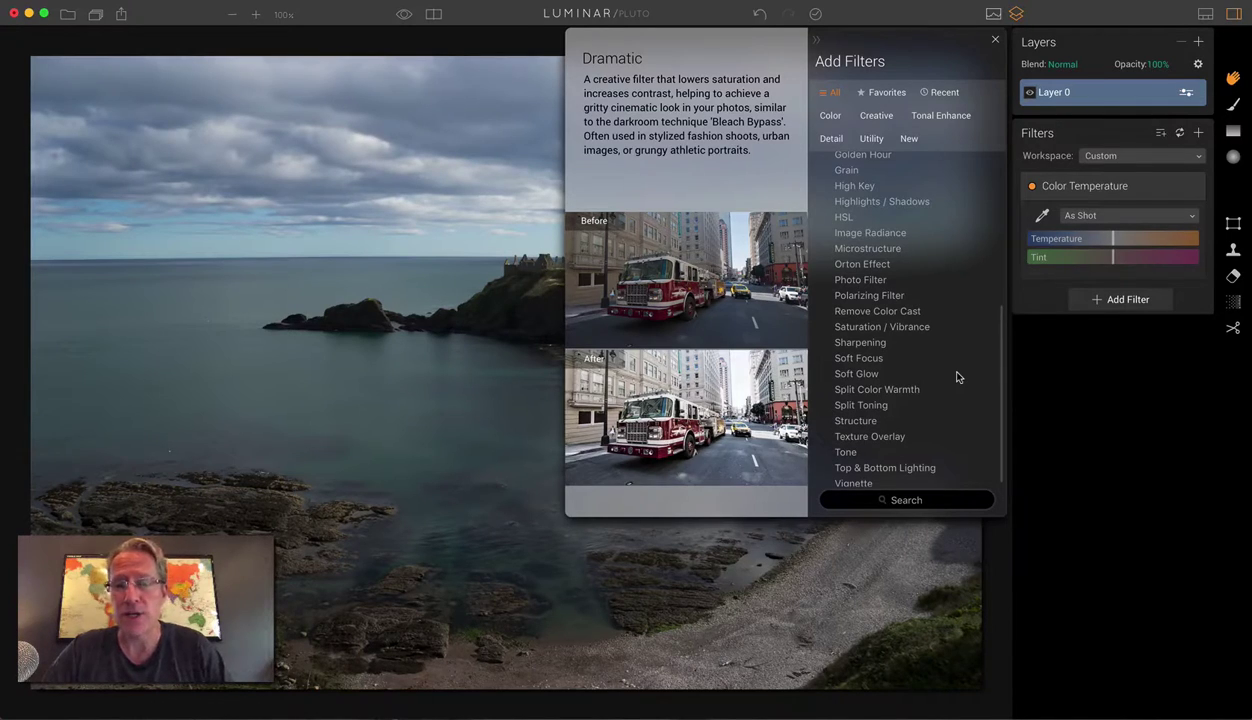
pyautogui.scroll(2, 940, 284)
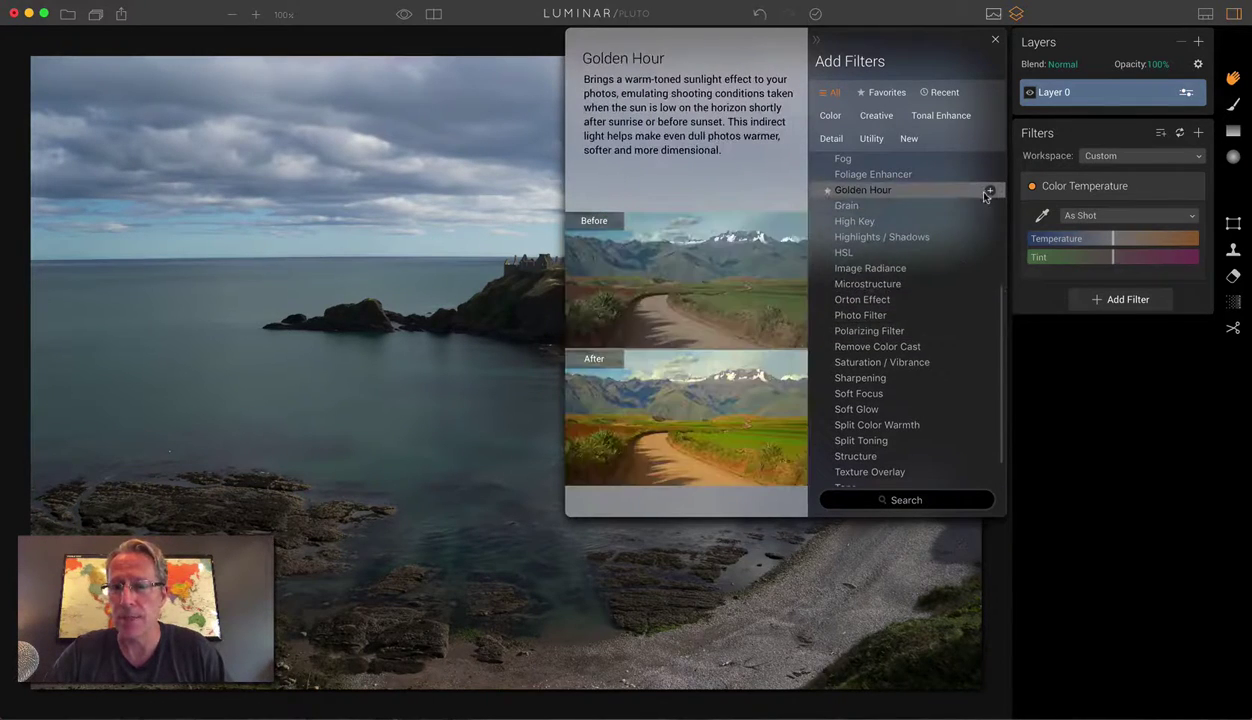
pyautogui.click(988, 192)
pyautogui.scroll(-2, 902, 350)
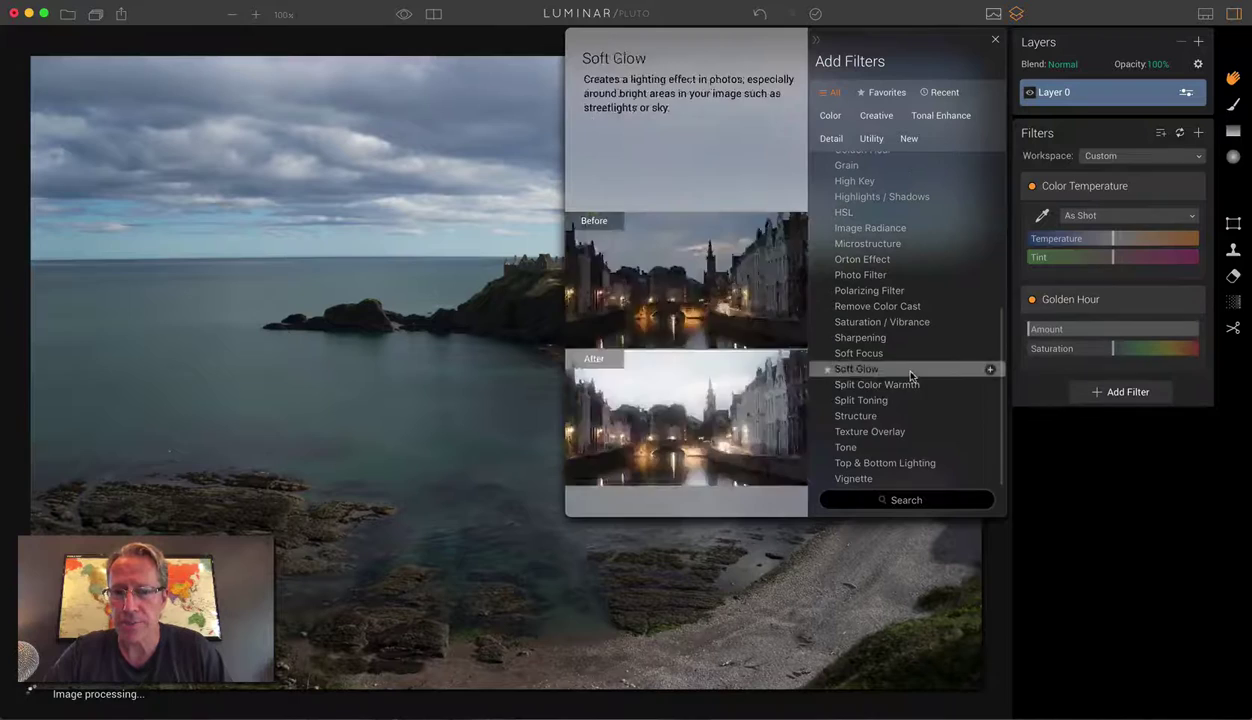
pyautogui.click(852, 448)
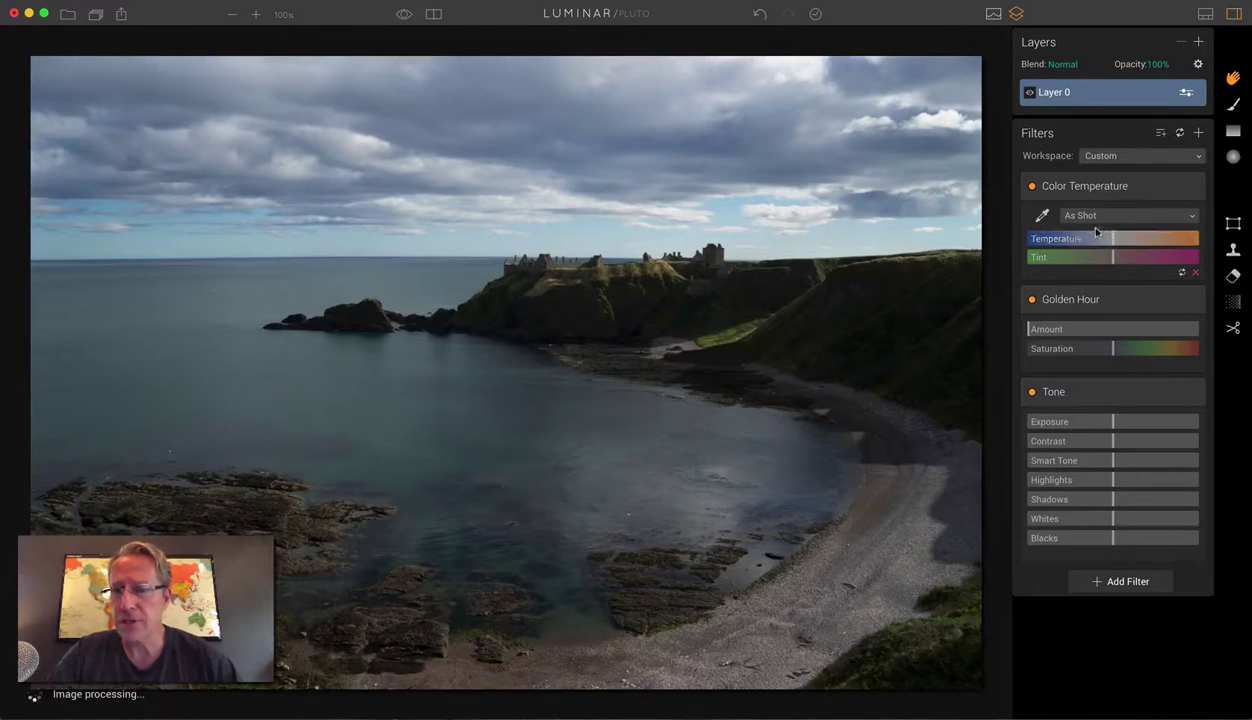
# Step: Warm the photo: Temperature 23, Golden Hour Amount 22, Saturation 11 and Smart Tone 9
pyautogui.moveTo(1110, 237); pyautogui.dragTo(1130, 237)
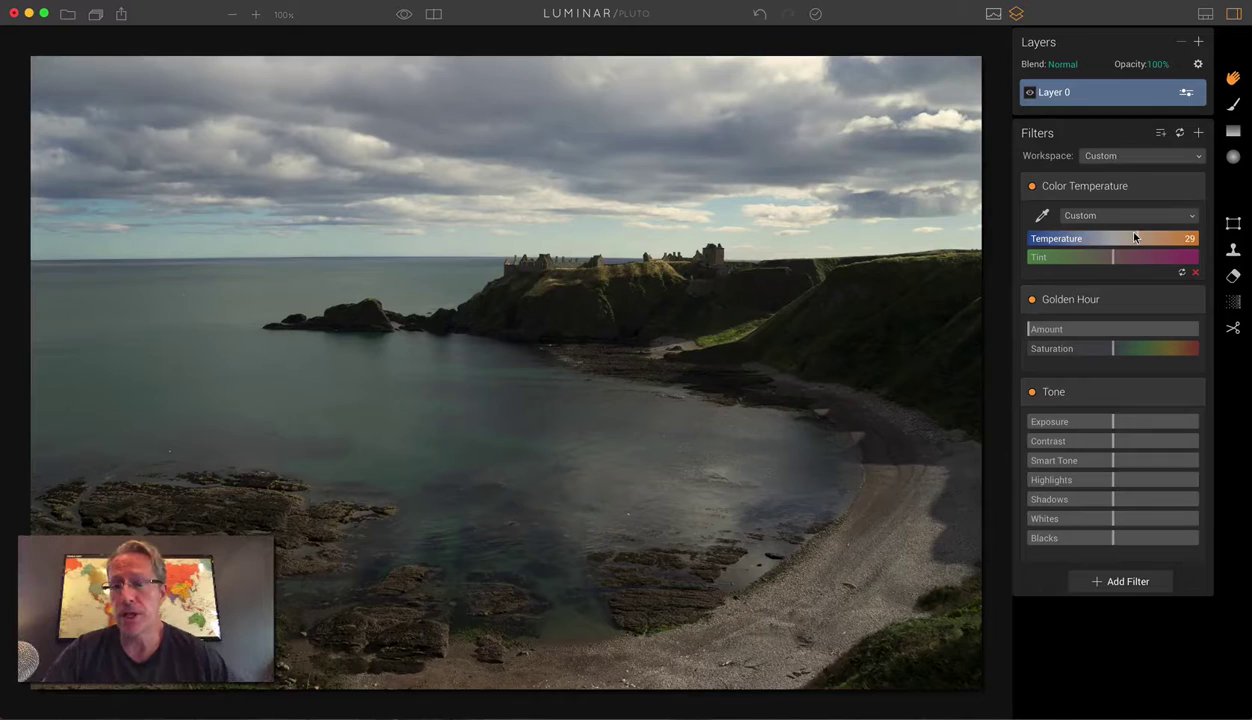
pyautogui.moveTo(1025, 331); pyautogui.dragTo(1074, 330)
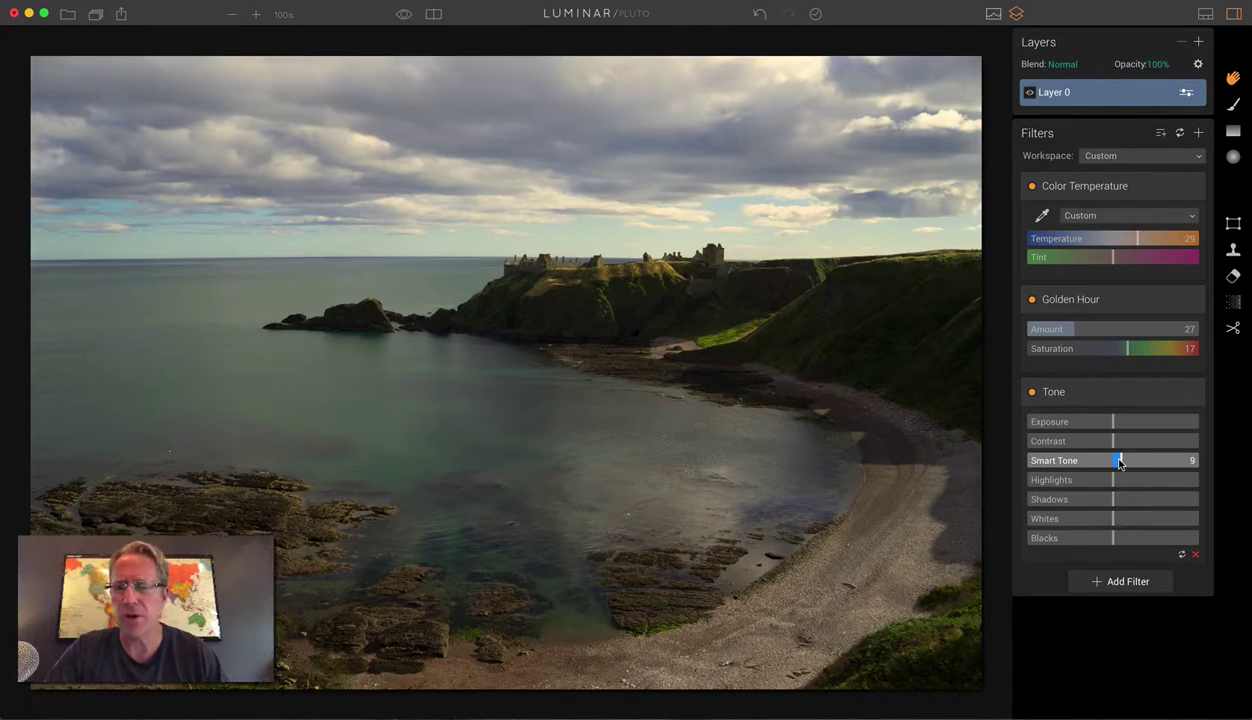
pyautogui.moveTo(1122, 350); pyautogui.dragTo(1065, 329)
pyautogui.moveTo(1142, 238); pyautogui.dragTo(1125, 239)
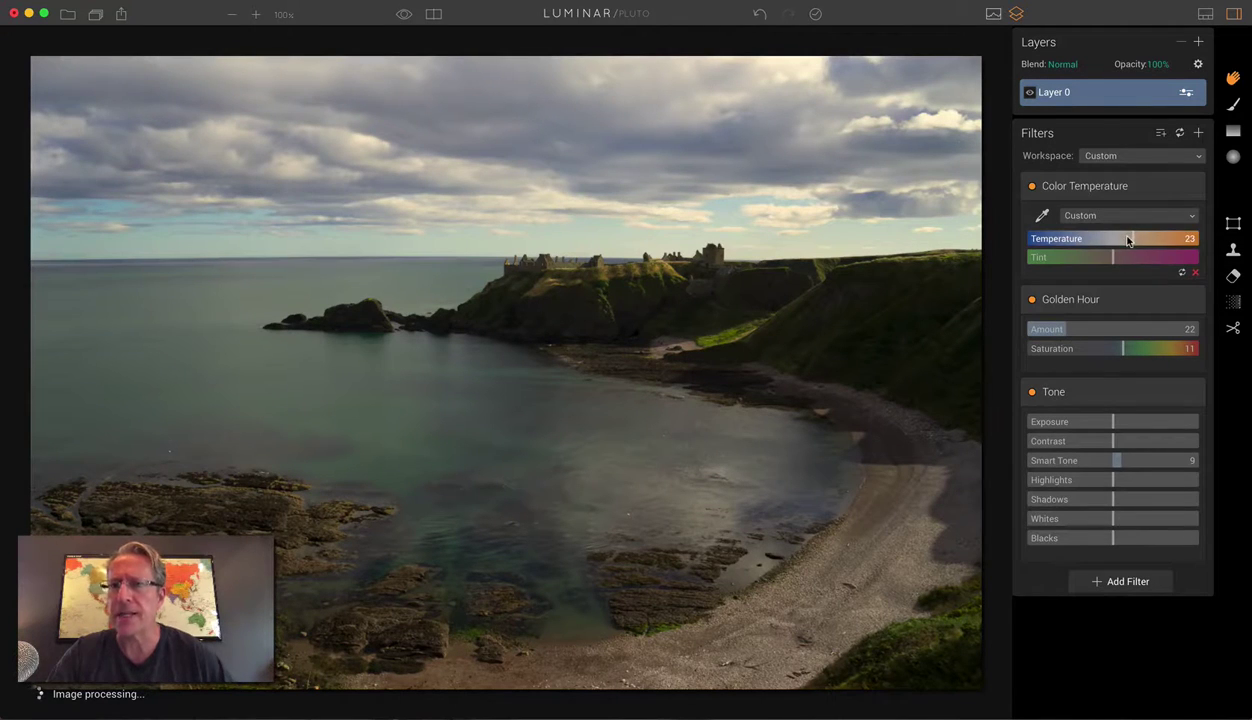
# Step: Create adjustment Layer 1 holding Color Temperature and Exposure filters
pyautogui.click(1198, 42)
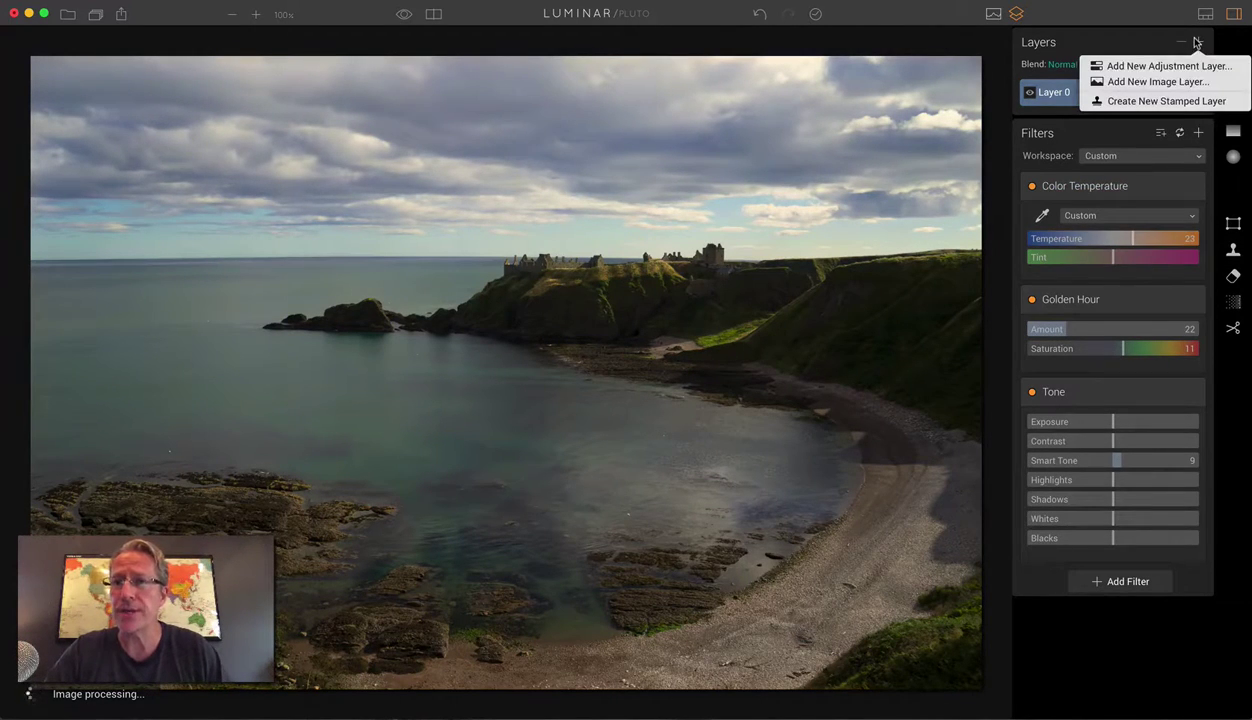
pyautogui.click(1146, 67)
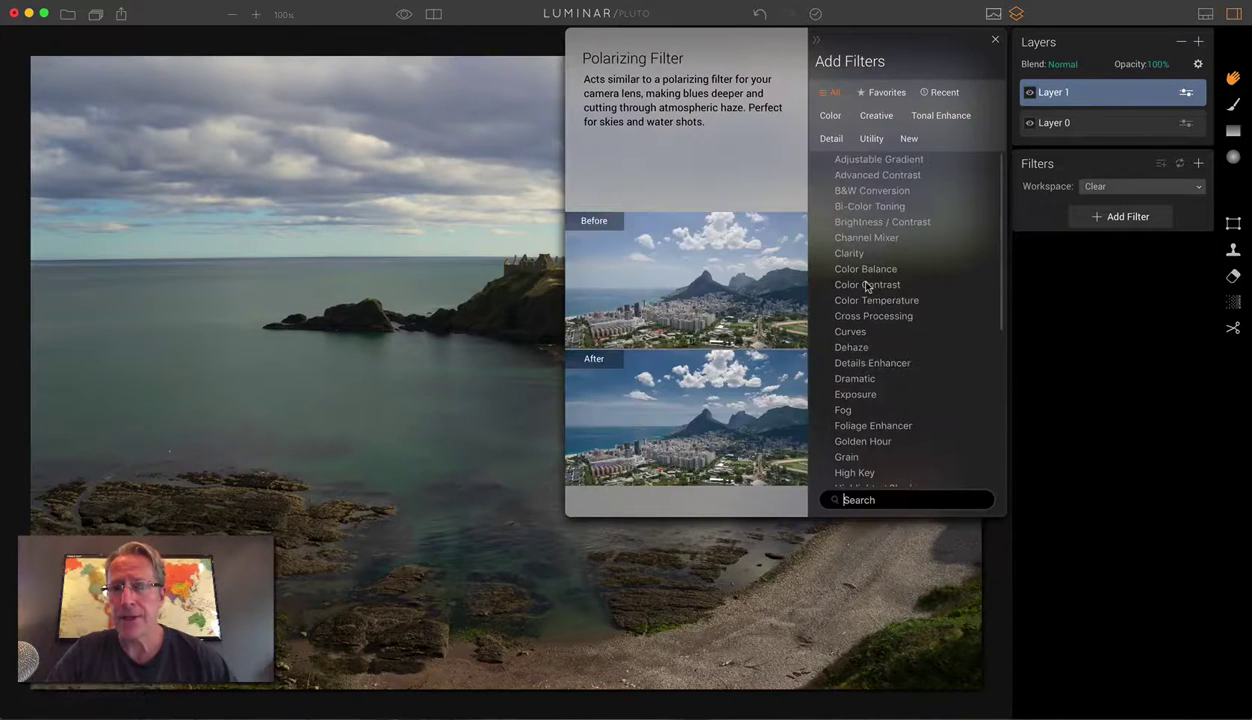
pyautogui.click(987, 302)
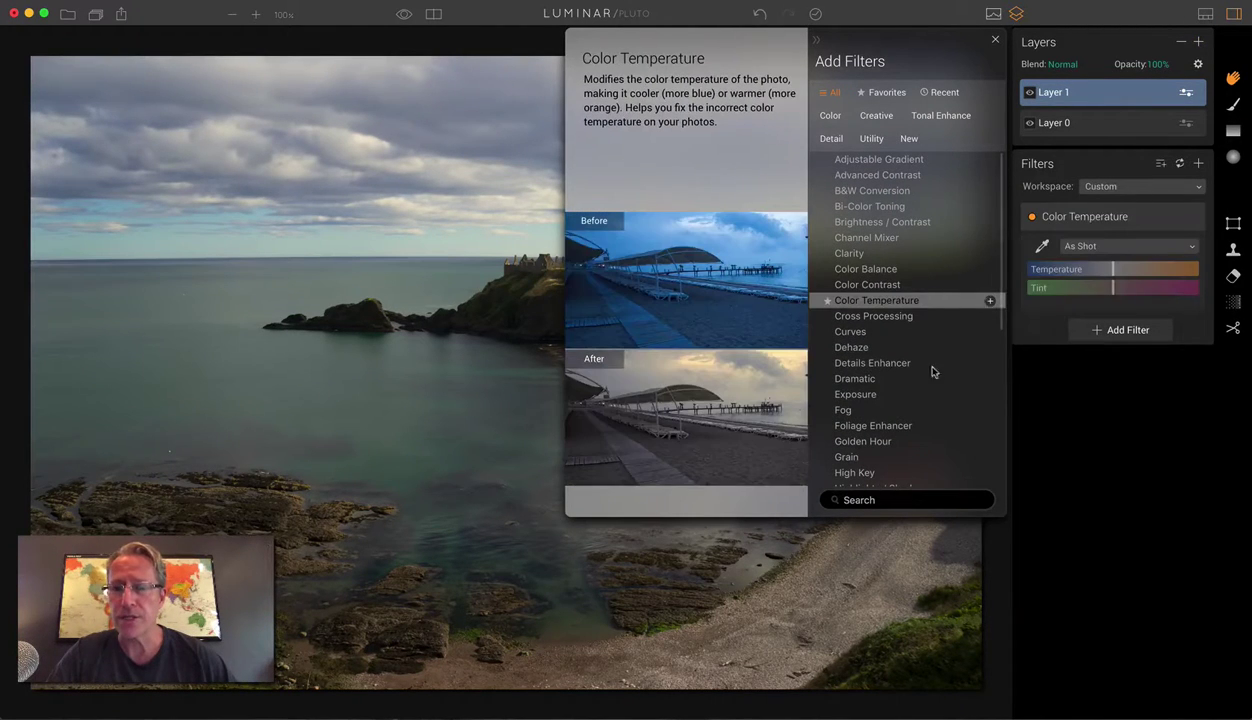
pyautogui.click(893, 396)
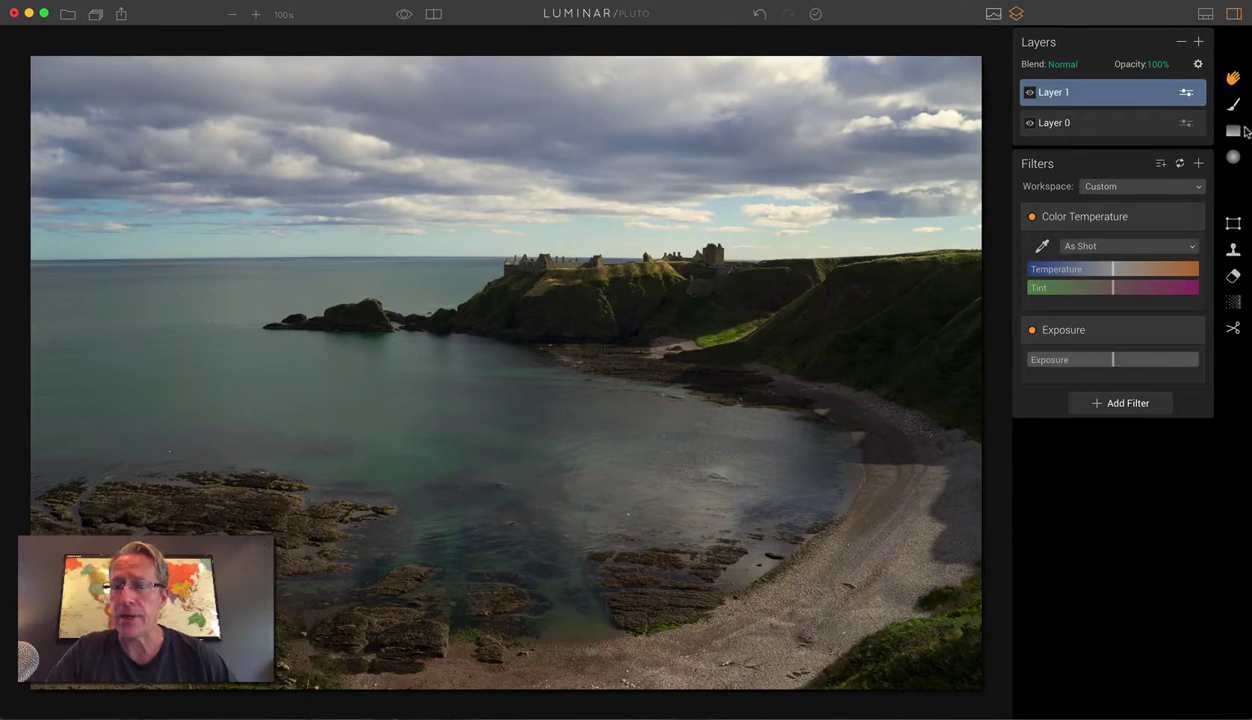
# Step: Draw a diagonal gradient mask on Layer 1 from the upper-right sky
pyautogui.click(1229, 135)
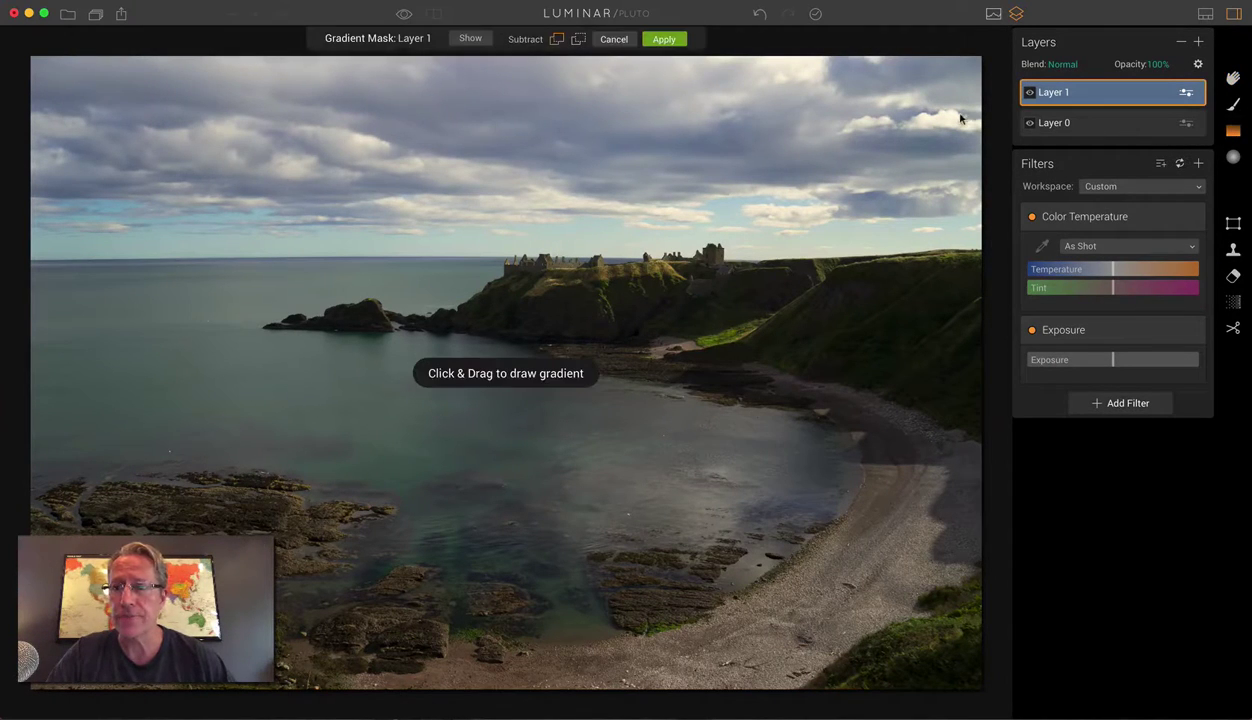
pyautogui.moveTo(911, 98); pyautogui.dragTo(768, 303)
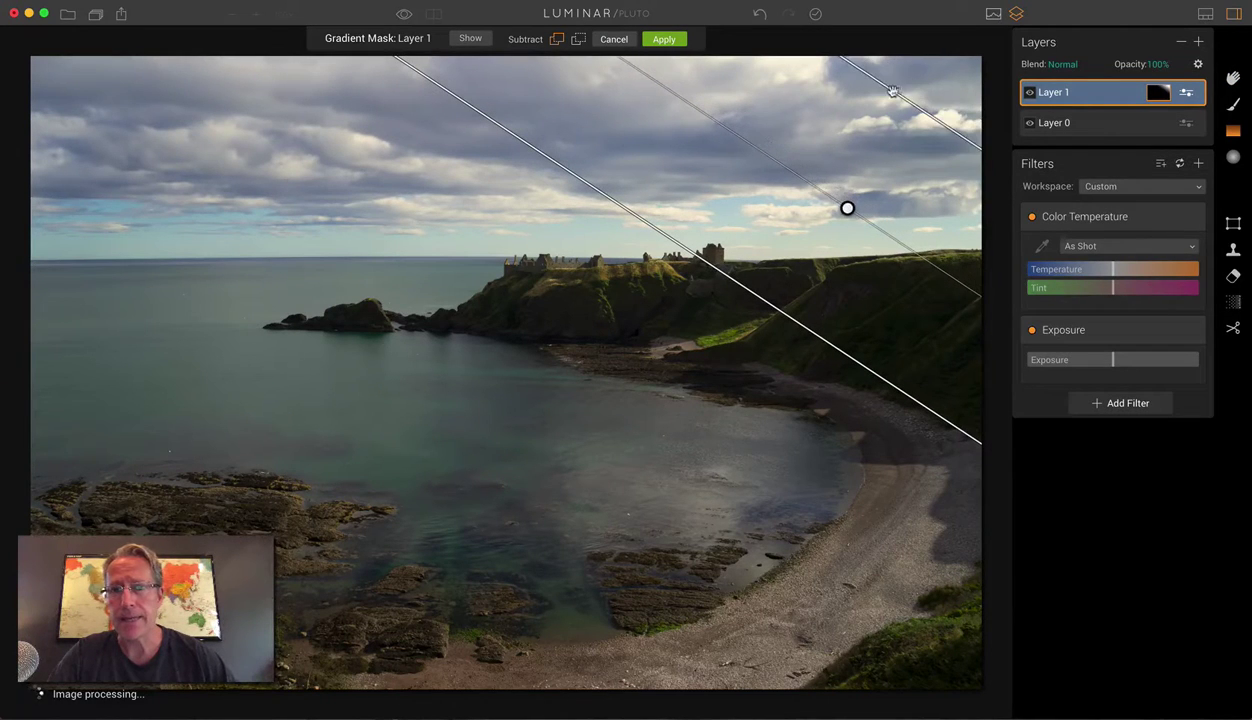
pyautogui.moveTo(850, 203); pyautogui.dragTo(828, 235)
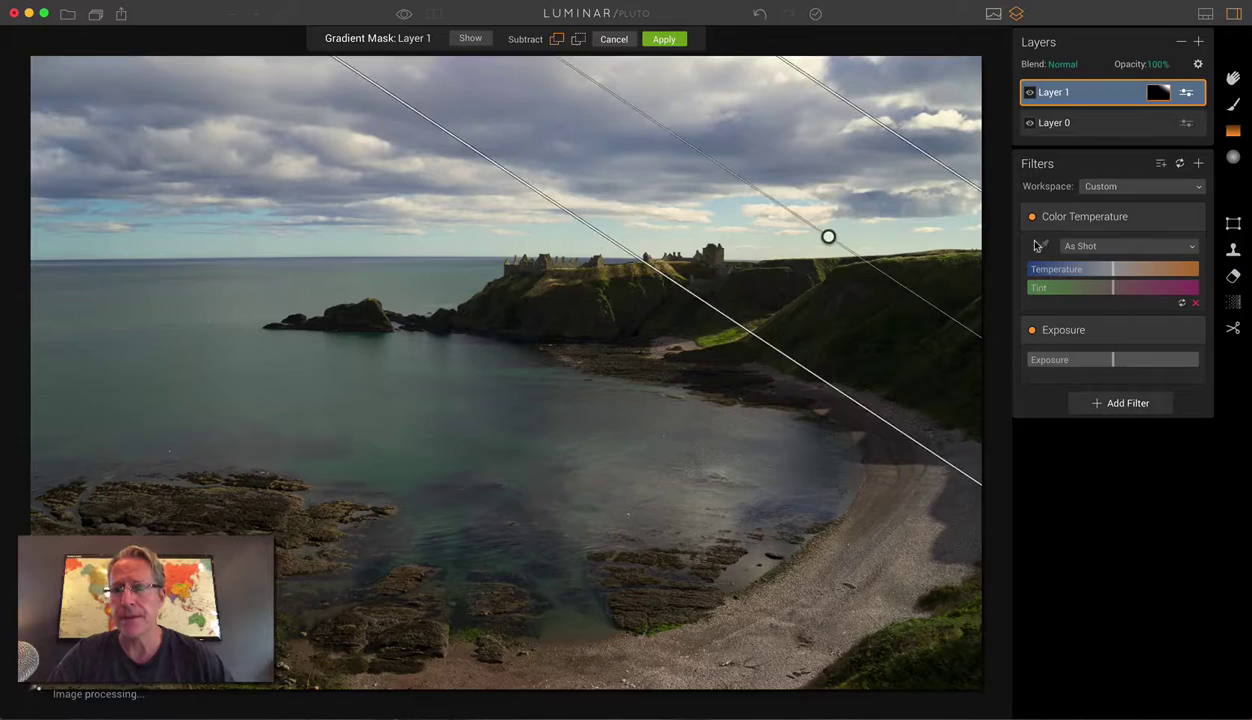
# Step: Set the masked area to Temperature 40 and Exposure 2.37, realign the gradient and apply it
pyautogui.moveTo(1112, 269); pyautogui.dragTo(1135, 268)
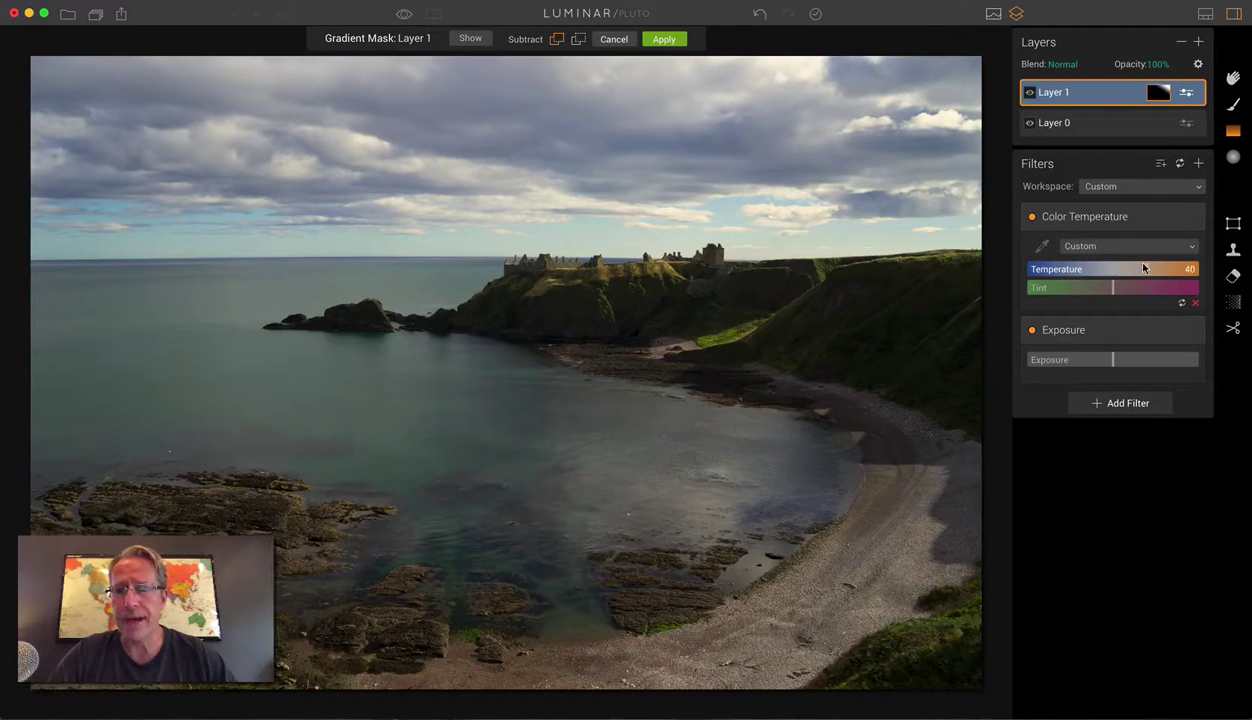
pyautogui.moveTo(1113, 359); pyautogui.dragTo(1149, 359)
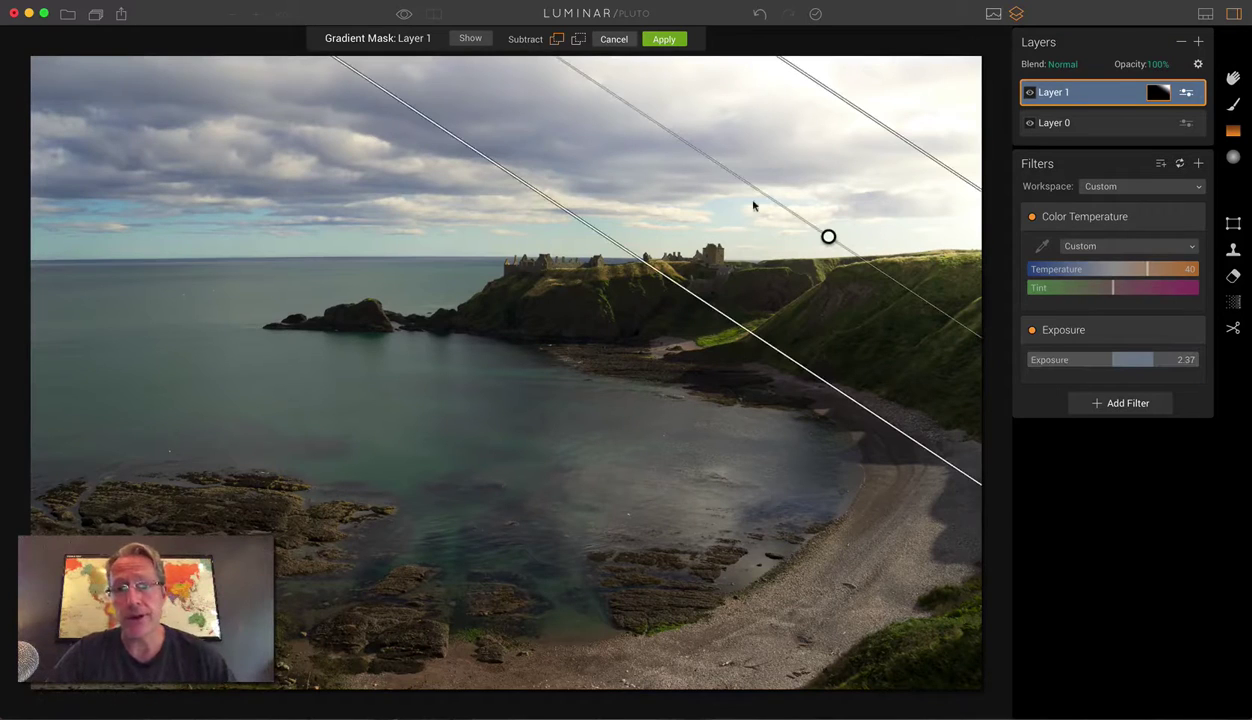
pyautogui.moveTo(828, 235); pyautogui.dragTo(818, 254)
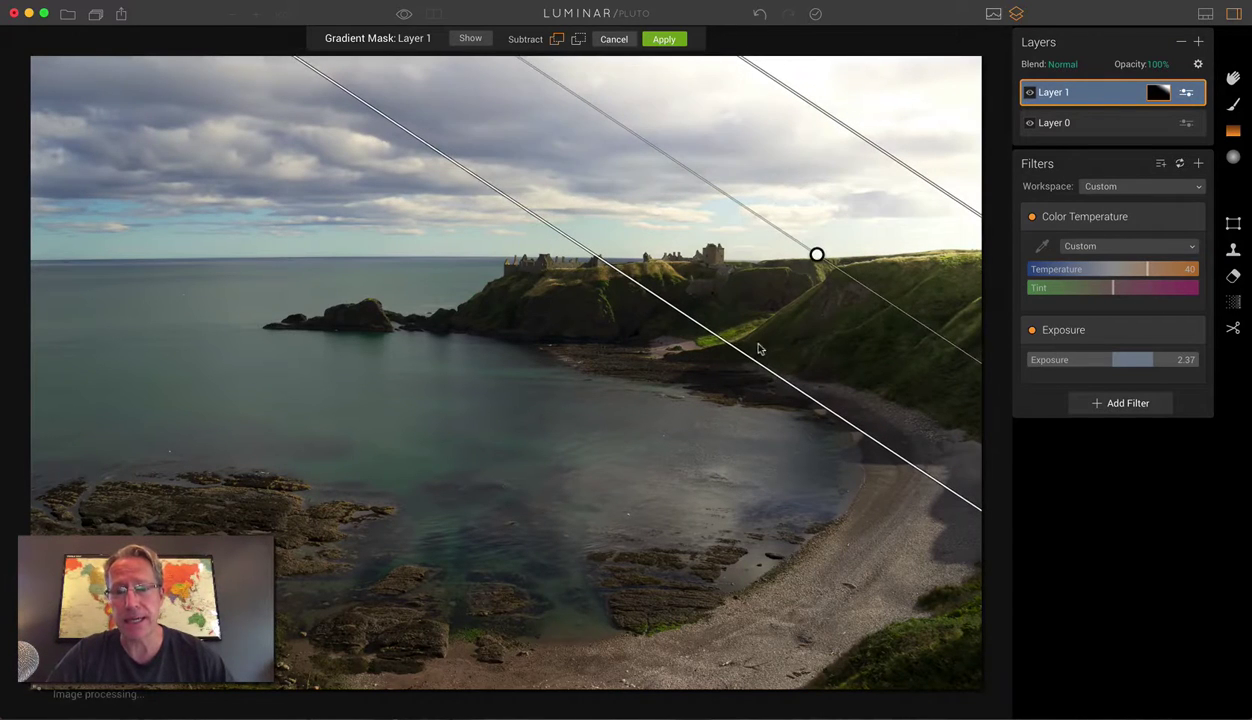
pyautogui.moveTo(755, 356); pyautogui.dragTo(703, 425)
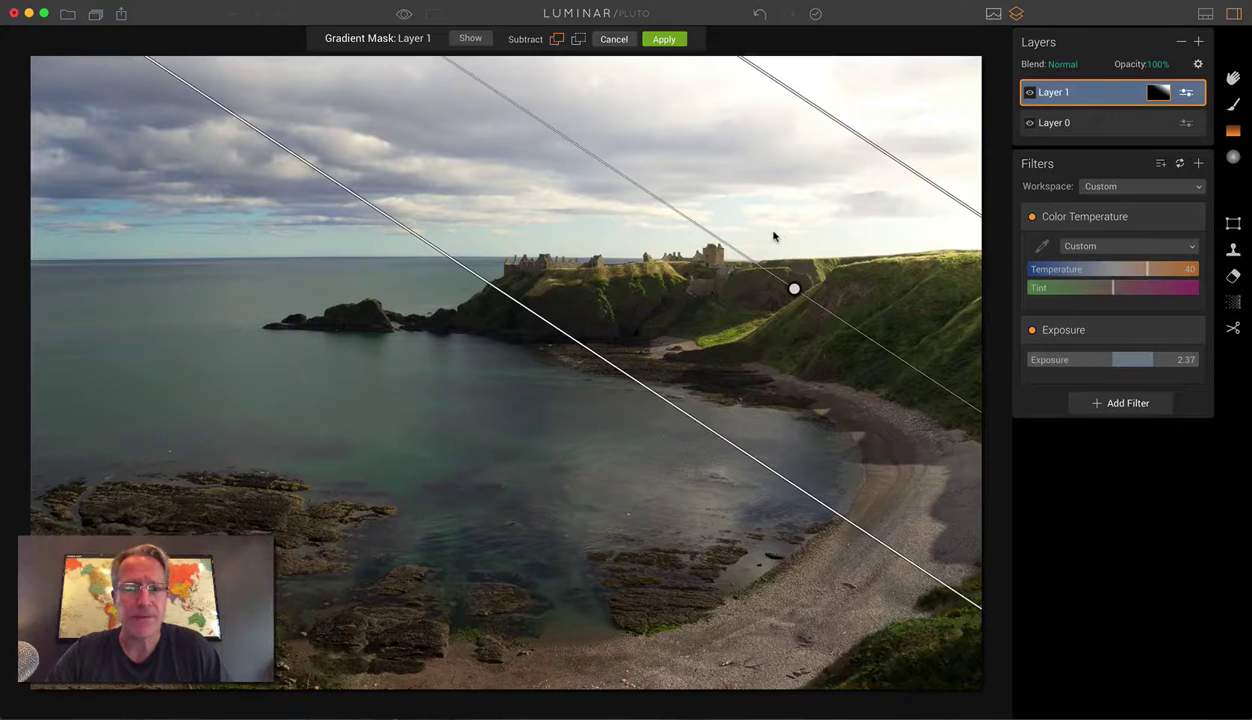
pyautogui.click(660, 40)
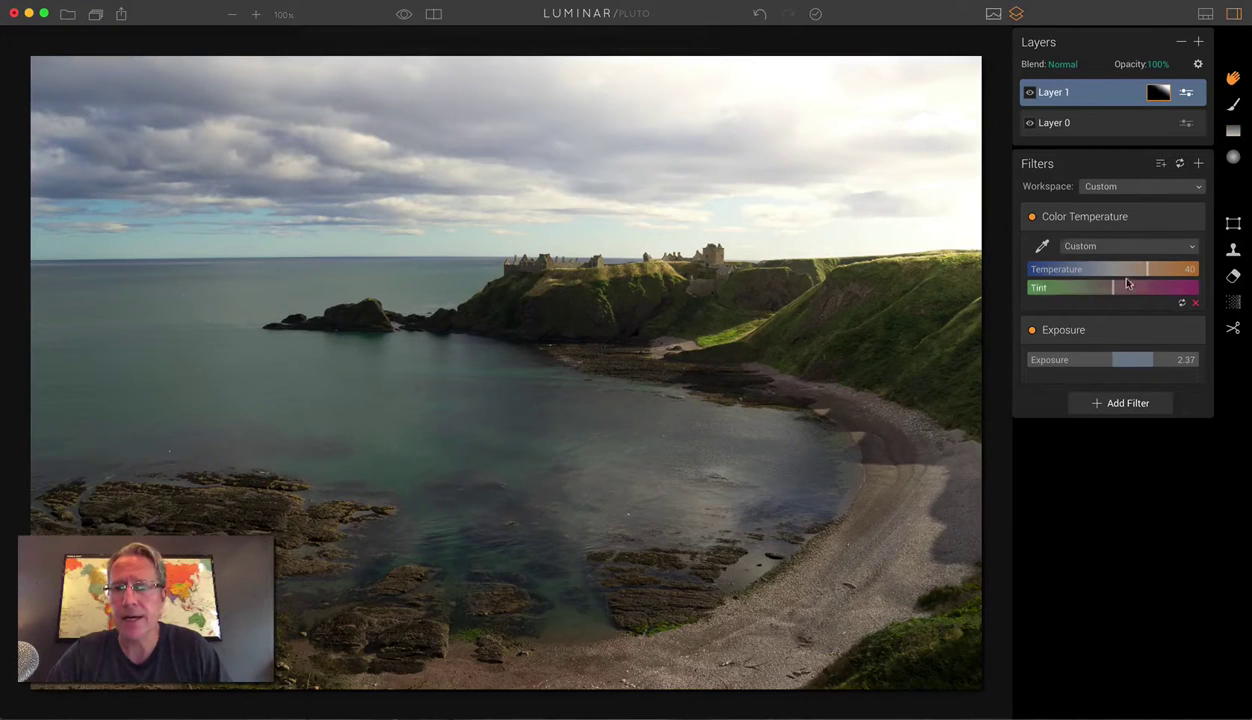
# Step: Strengthen Layer 1's glow to Temperature 48 and Exposure 2.99, toggling the layer to compare
pyautogui.moveTo(1147, 272); pyautogui.dragTo(1149, 269)
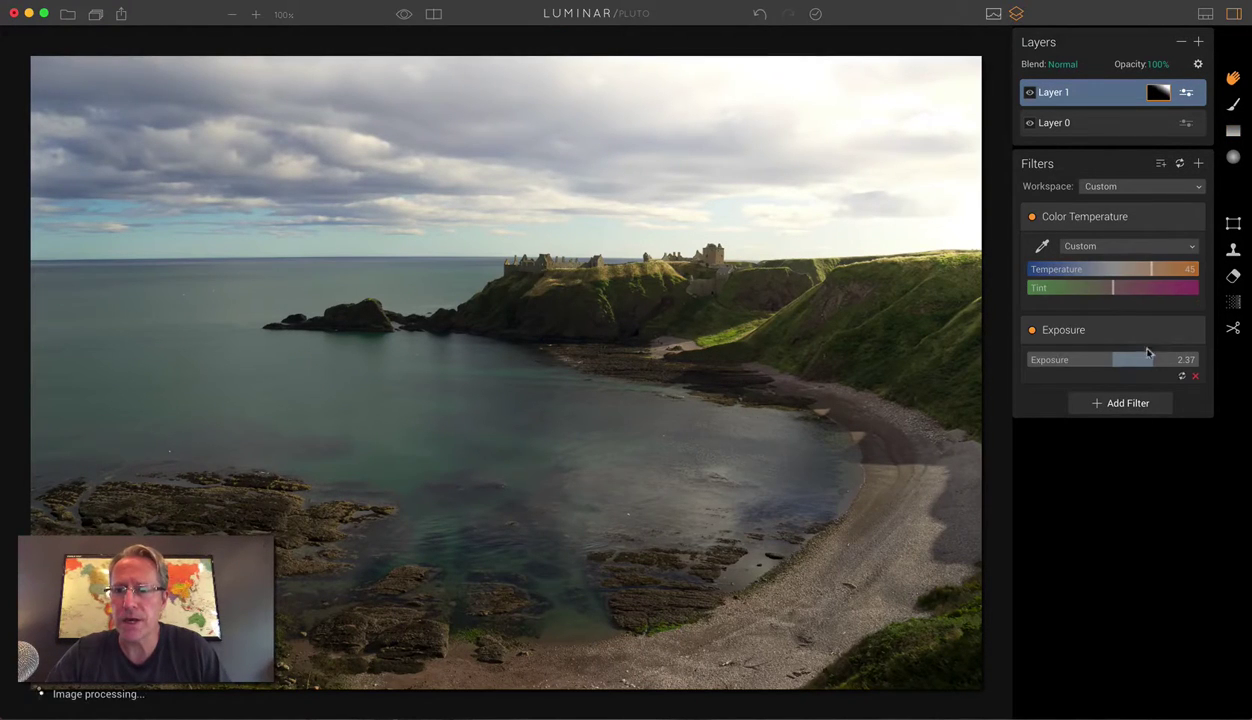
pyautogui.moveTo(1147, 358); pyautogui.dragTo(1161, 360)
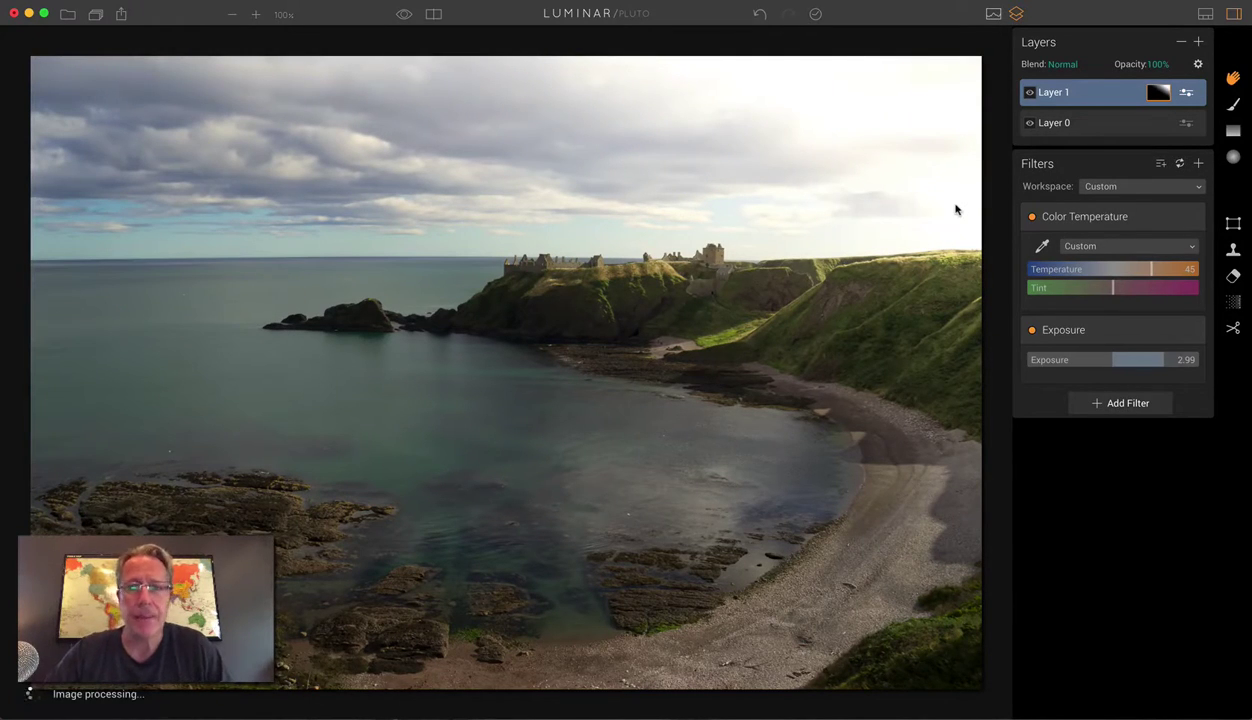
pyautogui.click(1027, 92)
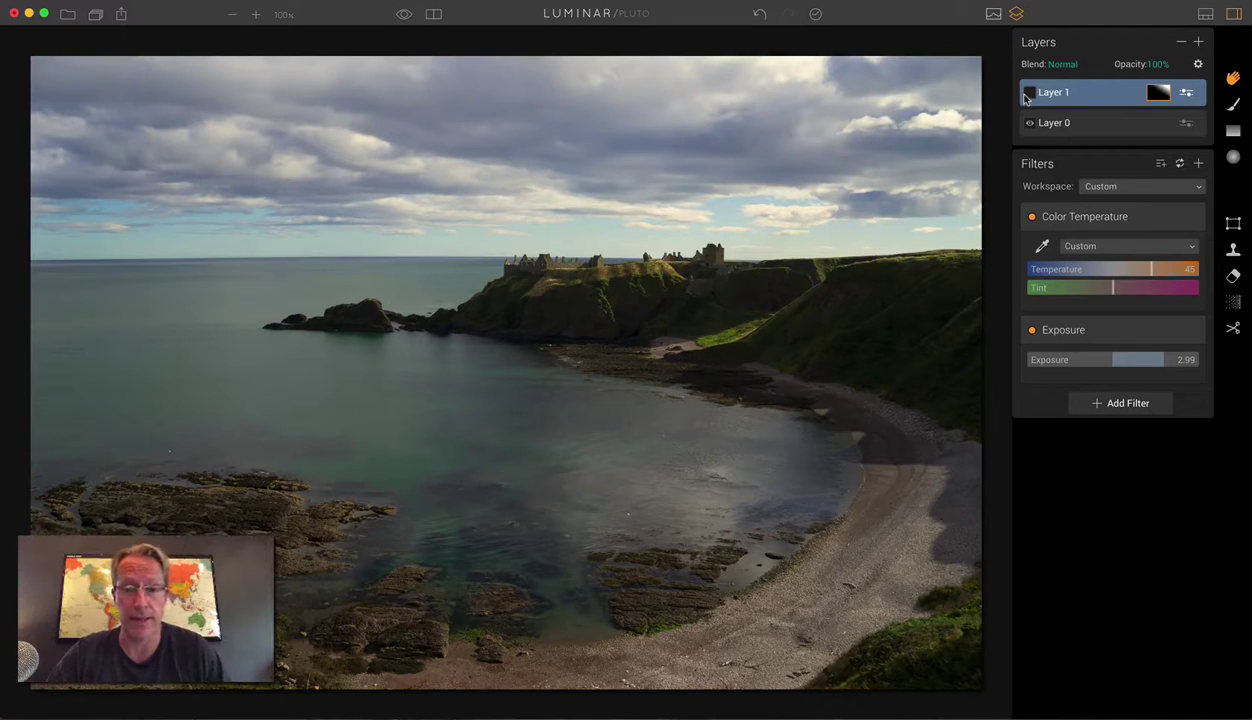
pyautogui.click(1028, 93)
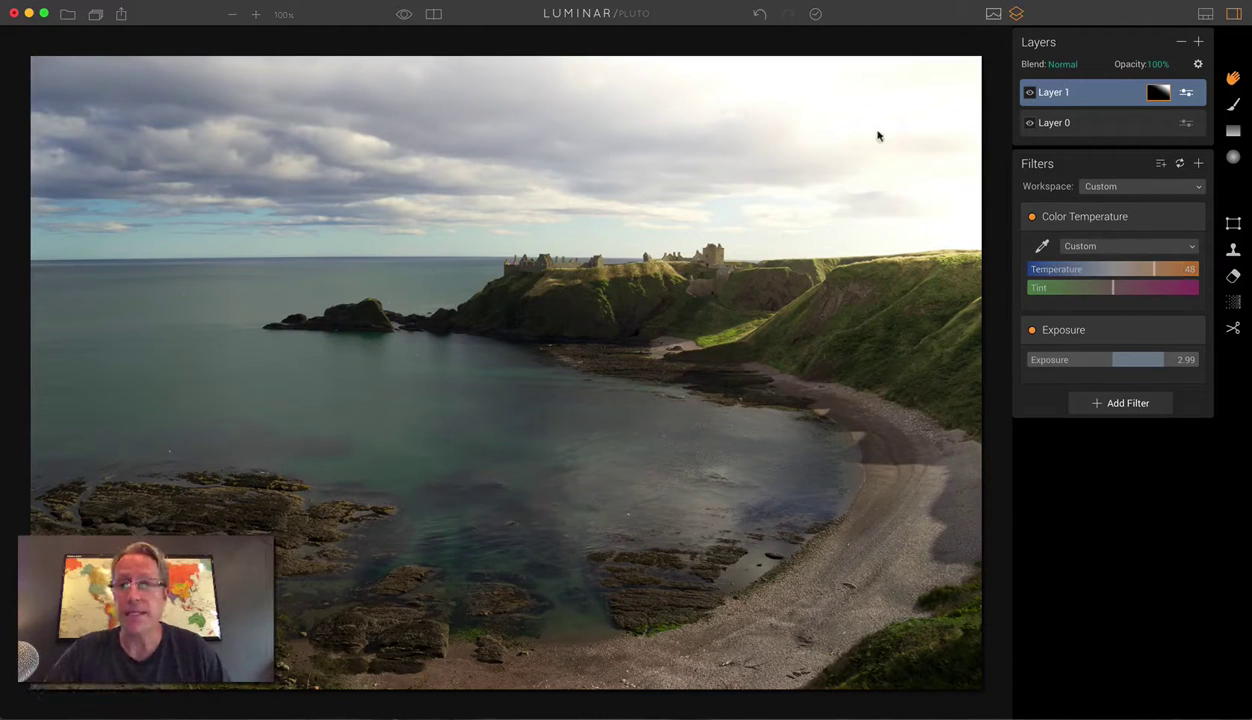
# Step: Open the parrot photo and add Color Temperature, Clarity and Tone filters to its base layer
pyautogui.click(27, 14)
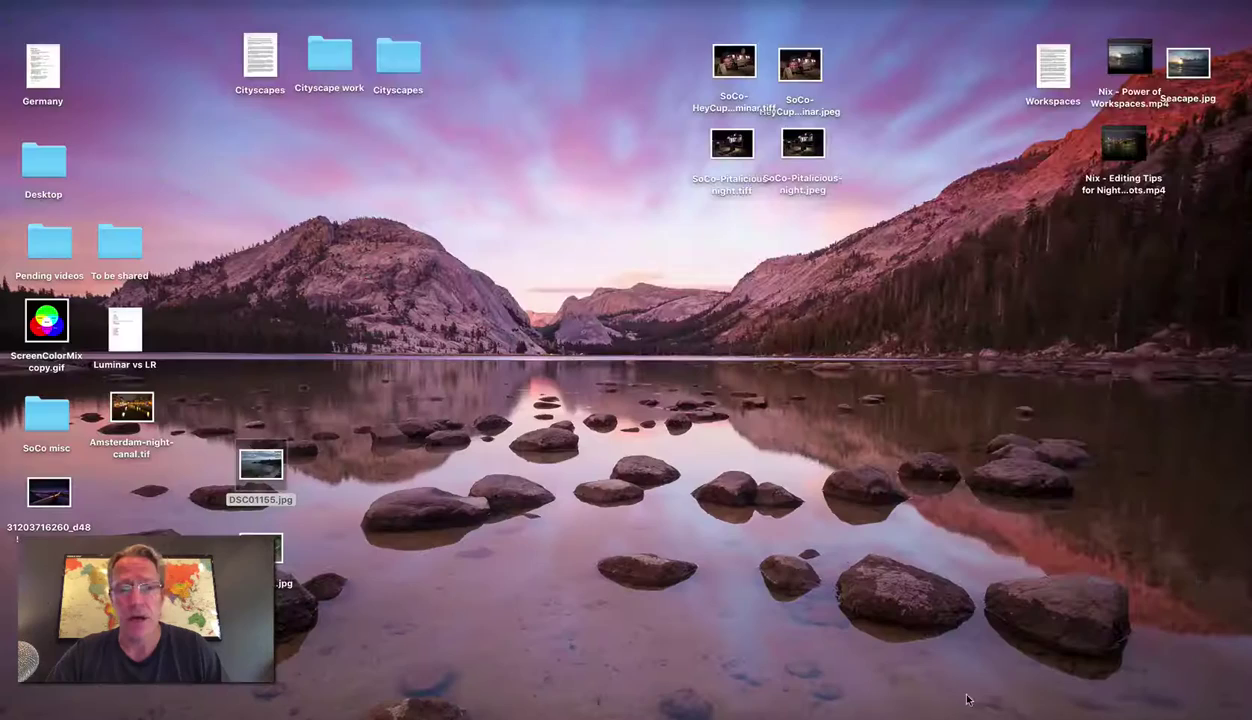
pyautogui.moveTo(1105, 700); pyautogui.dragTo(1105, 712)
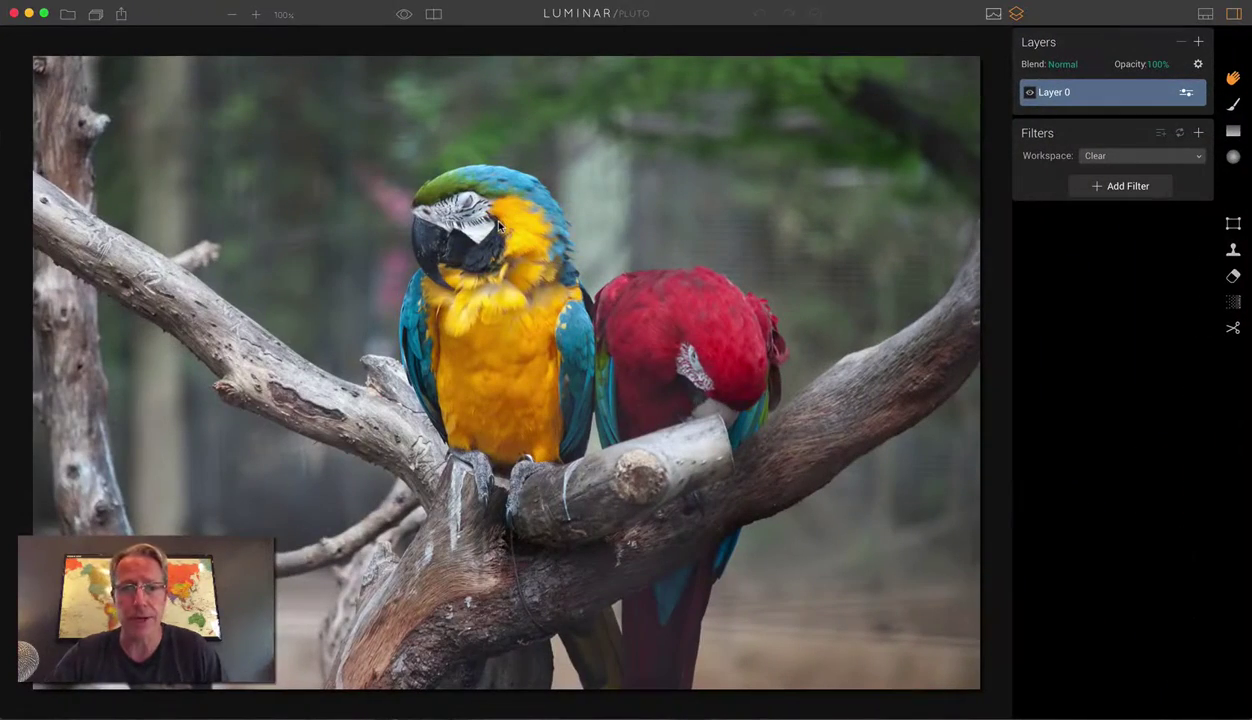
pyautogui.click(1120, 186)
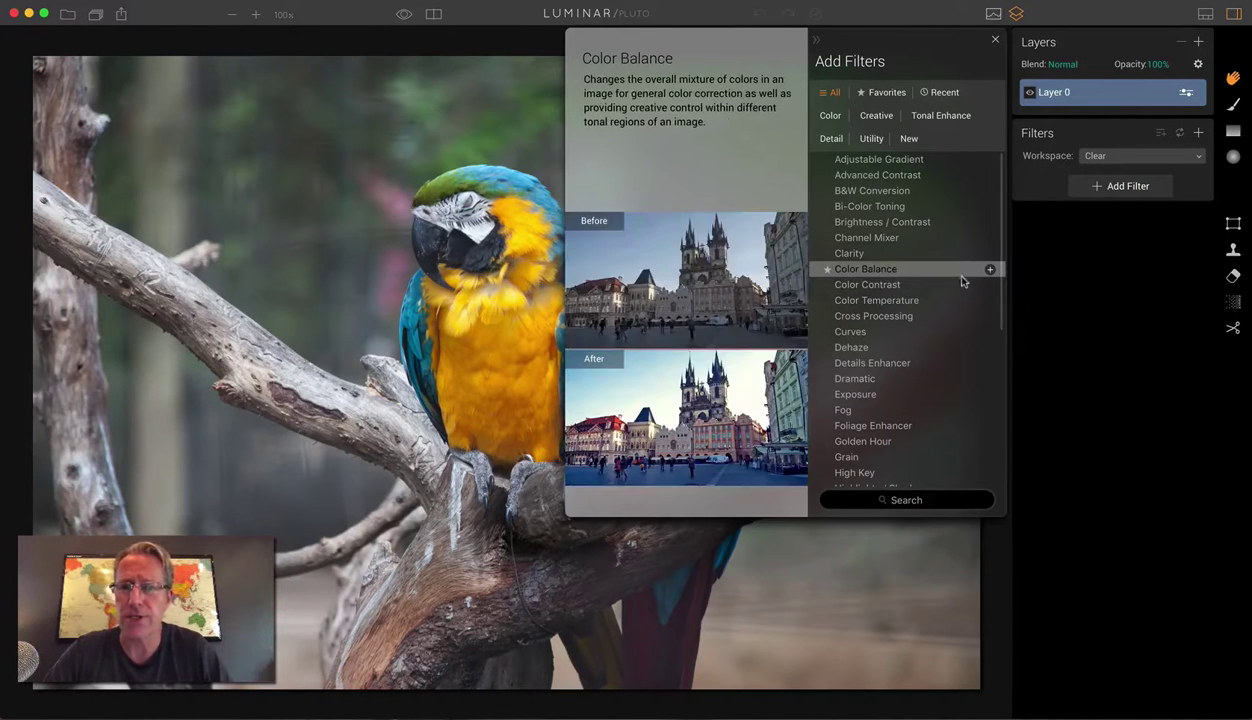
pyautogui.click(987, 301)
pyautogui.scroll(-5, 964, 400)
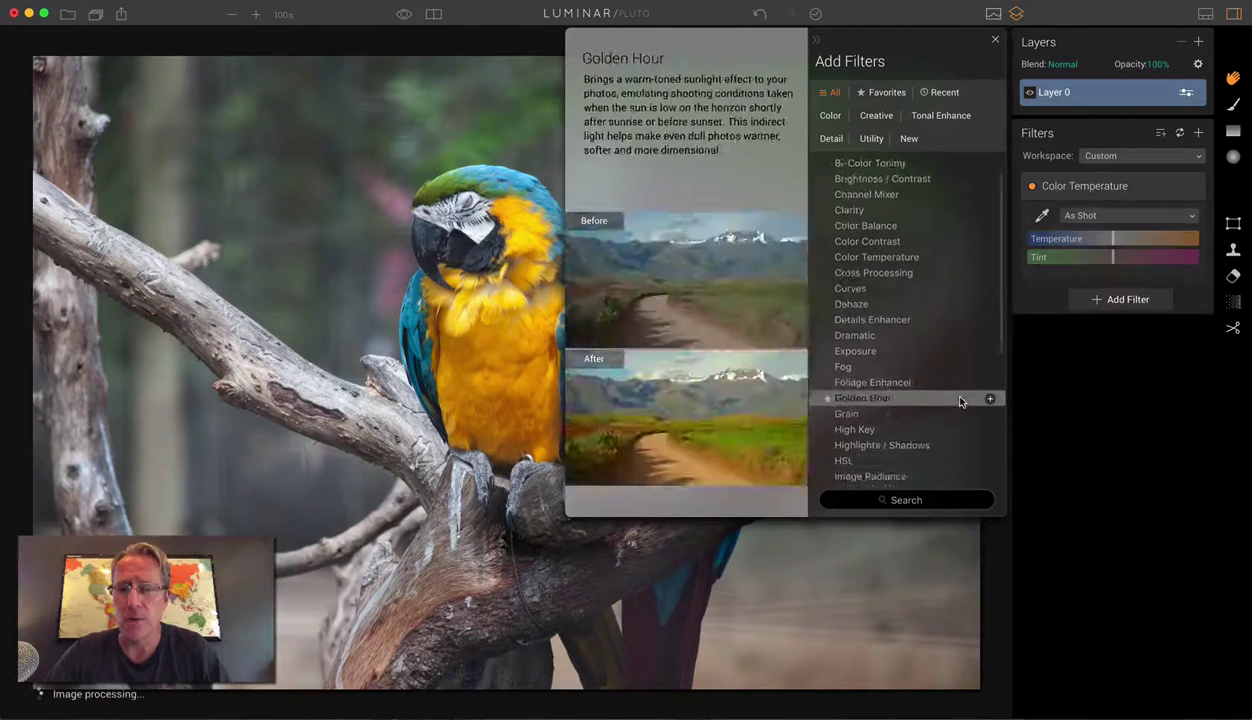
pyautogui.scroll(2, 962, 401)
pyautogui.scroll(1, 960, 401)
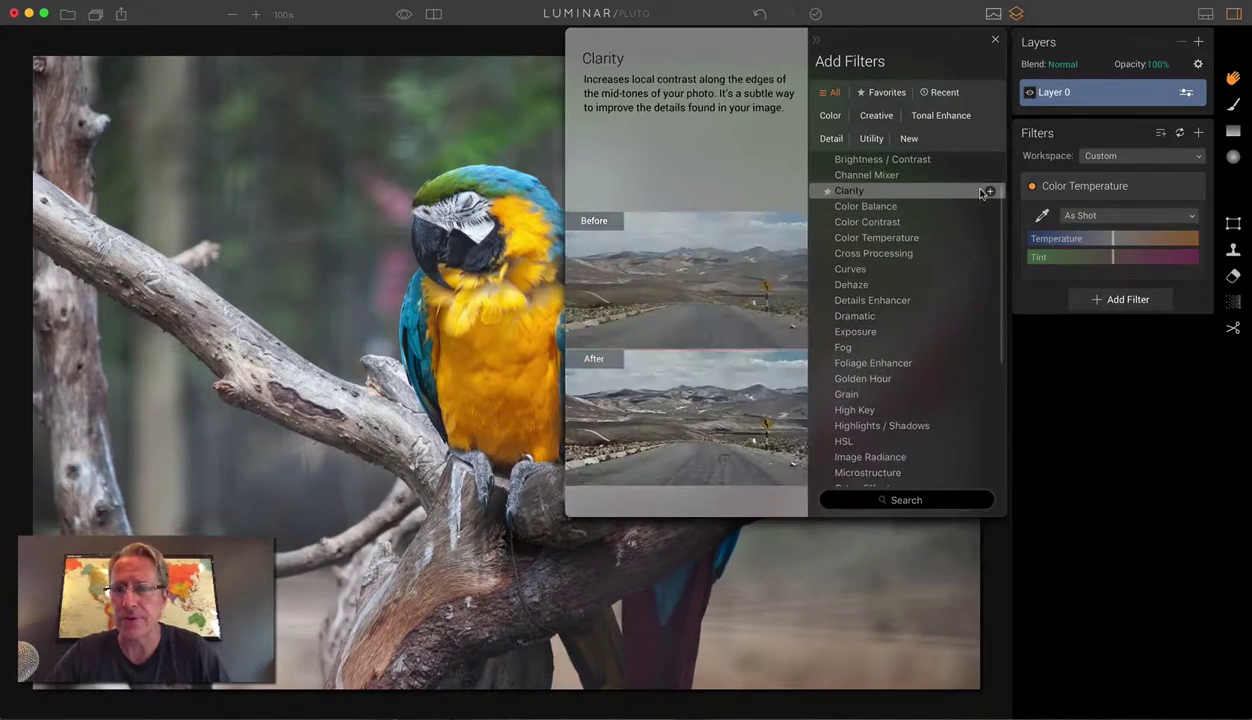
pyautogui.click(987, 193)
pyautogui.scroll(-5, 947, 376)
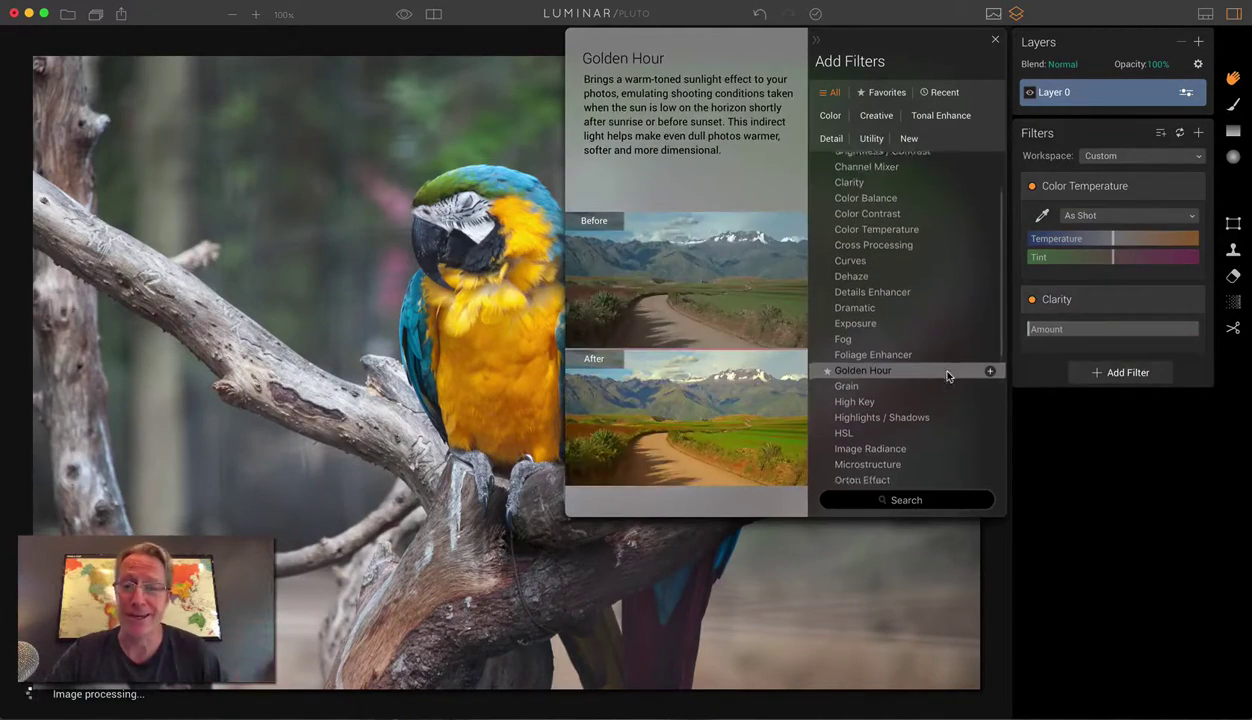
pyautogui.scroll(-3, 947, 376)
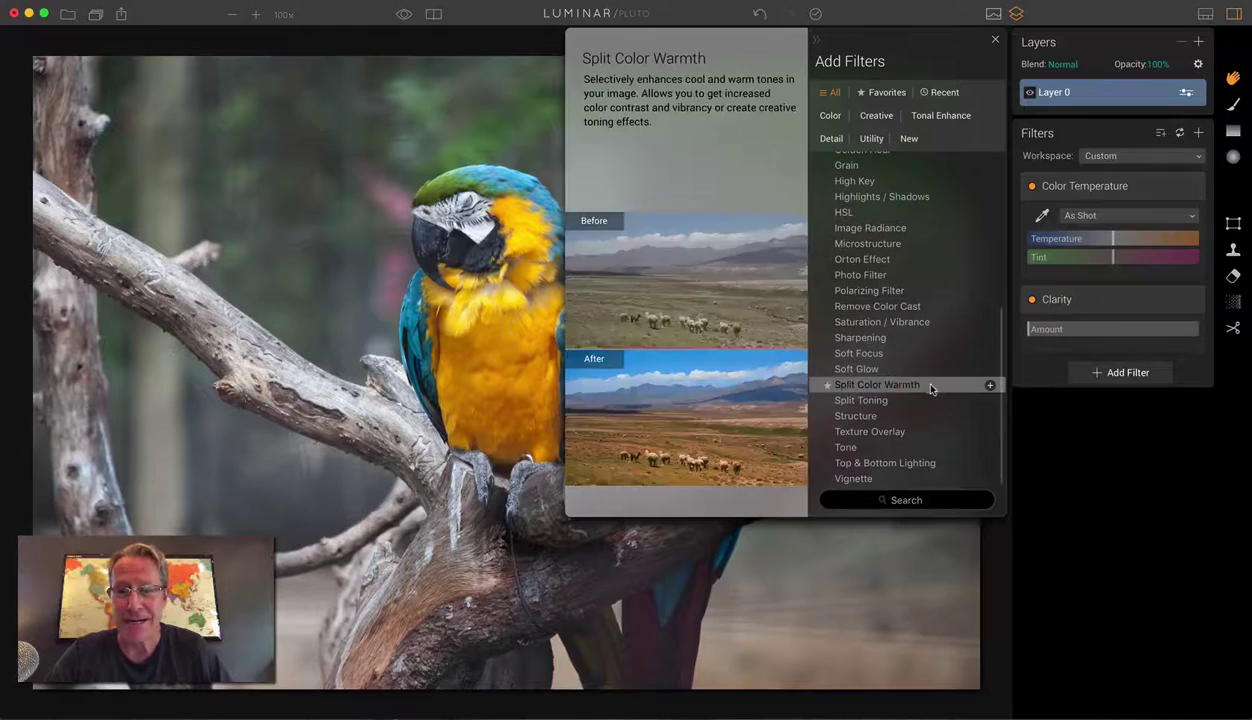
pyautogui.click(897, 446)
# Step: Set Temperature 26, Clarity 30, Contrast 25 and Smart Tone -25, toggling Layer 0 to compare
pyautogui.moveTo(1110, 238); pyautogui.dragTo(1135, 240)
pyautogui.moveTo(1034, 329); pyautogui.dragTo(1080, 331)
pyautogui.moveTo(1107, 445); pyautogui.dragTo(1133, 424)
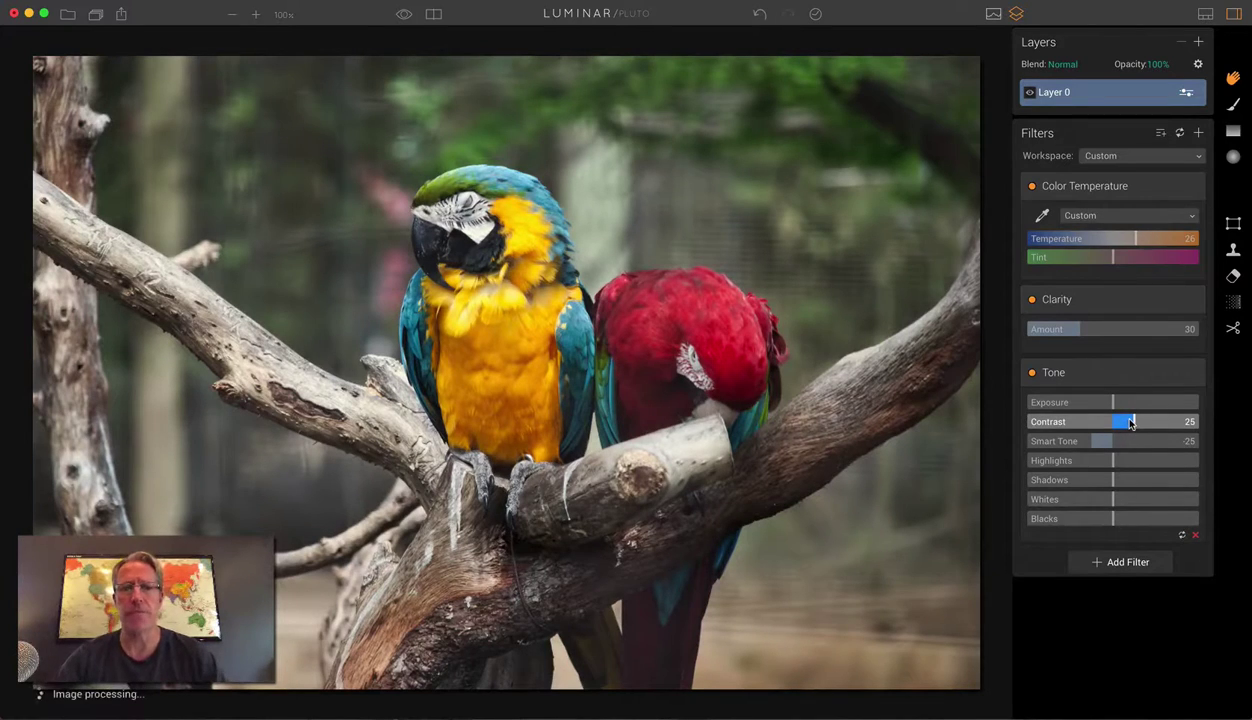
pyautogui.click(1029, 92)
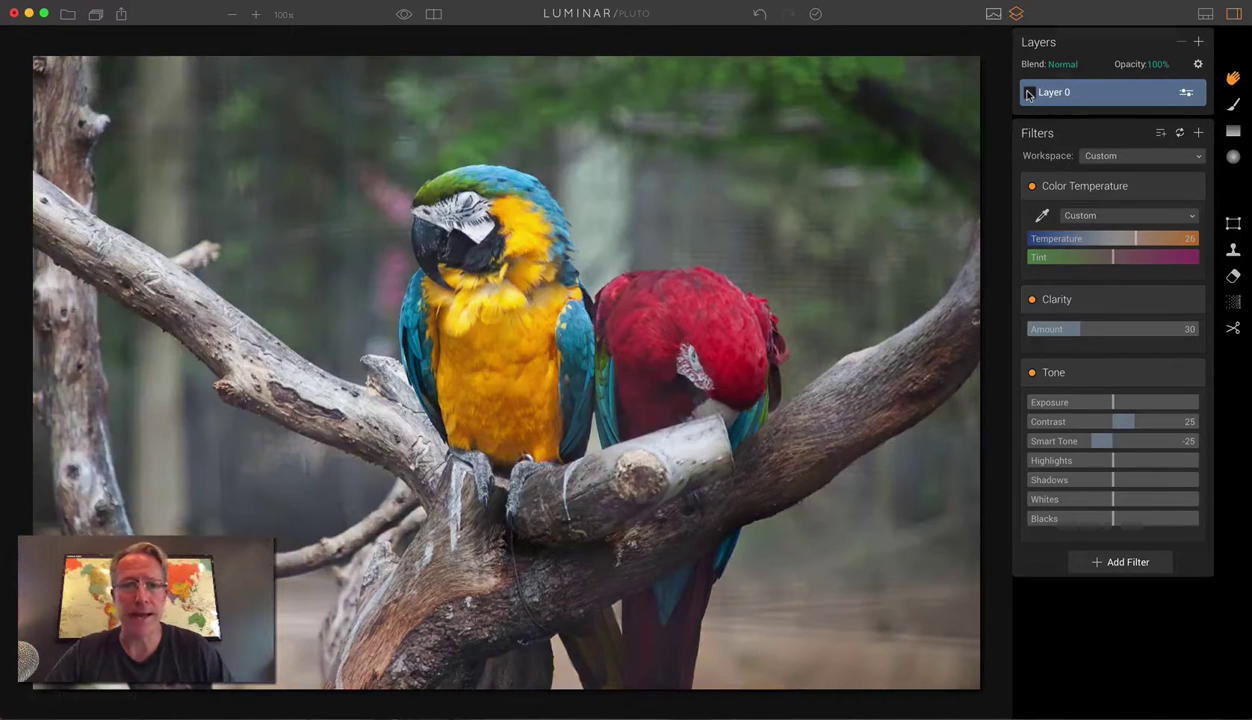
pyautogui.click(1029, 92)
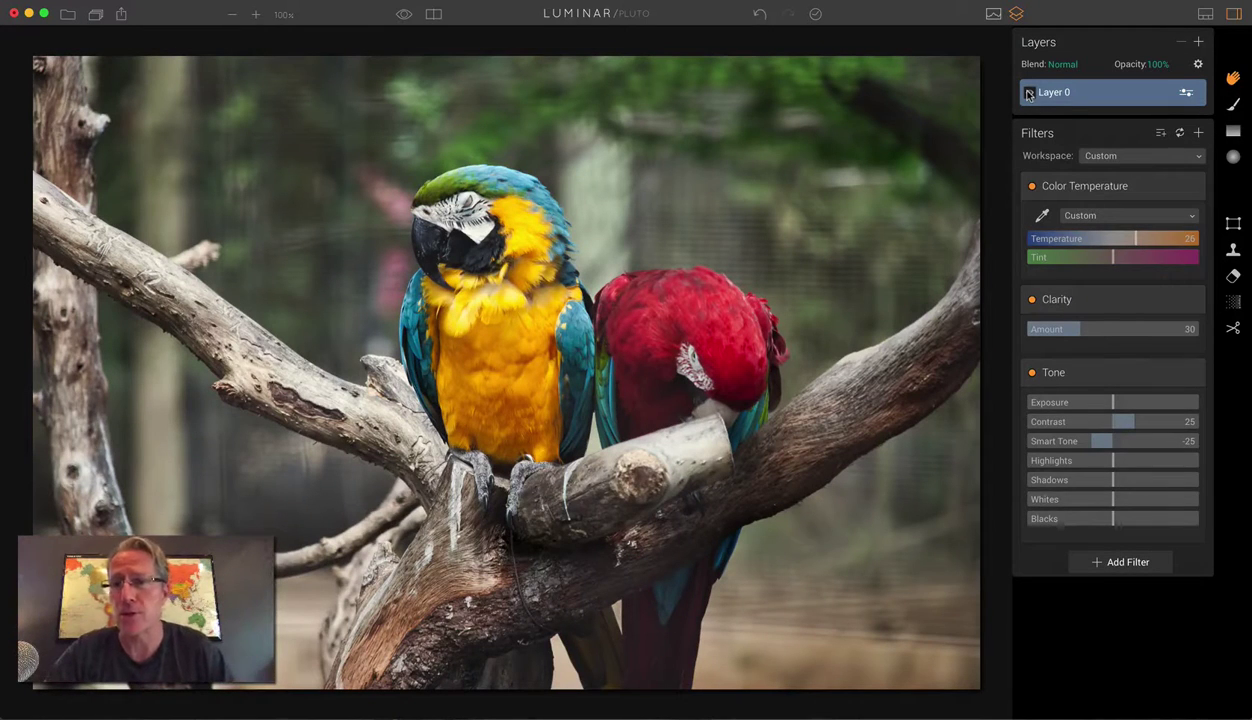
# Step: Add adjustment Layer 1 to the macaw photo with Color Temperature and Exposure filters
pyautogui.click(1197, 41)
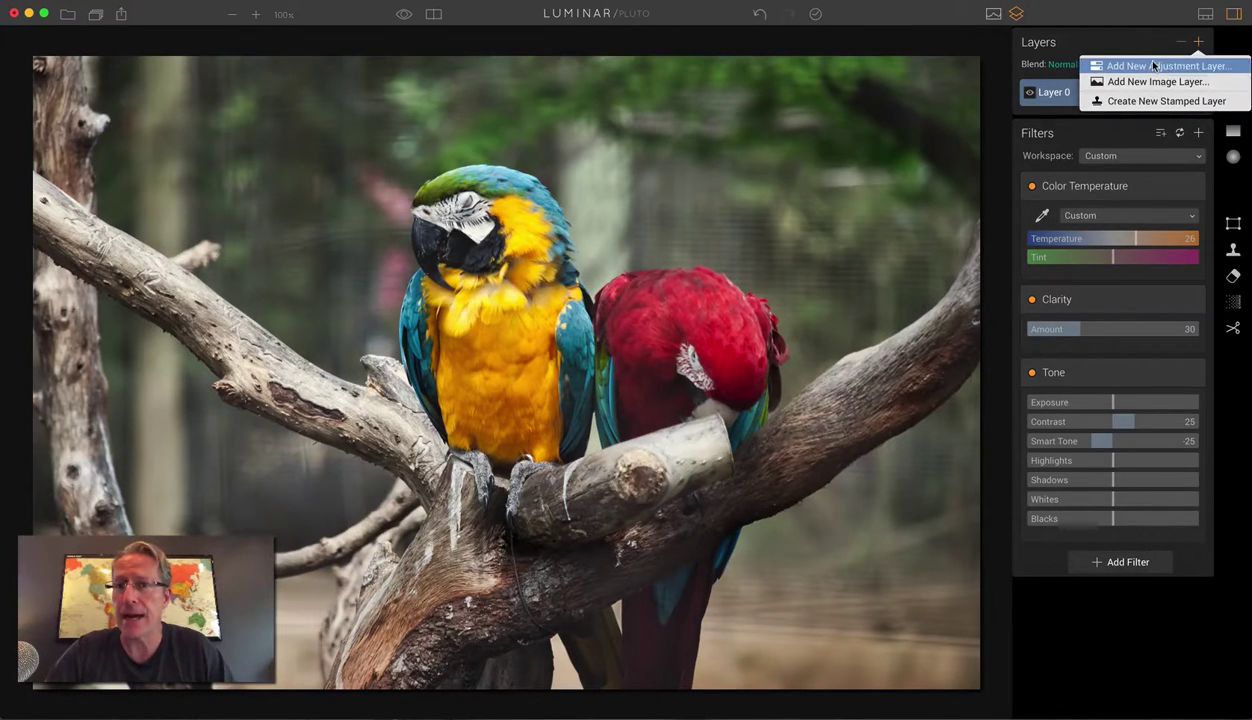
pyautogui.click(1127, 59)
pyautogui.scroll(10, 948, 262)
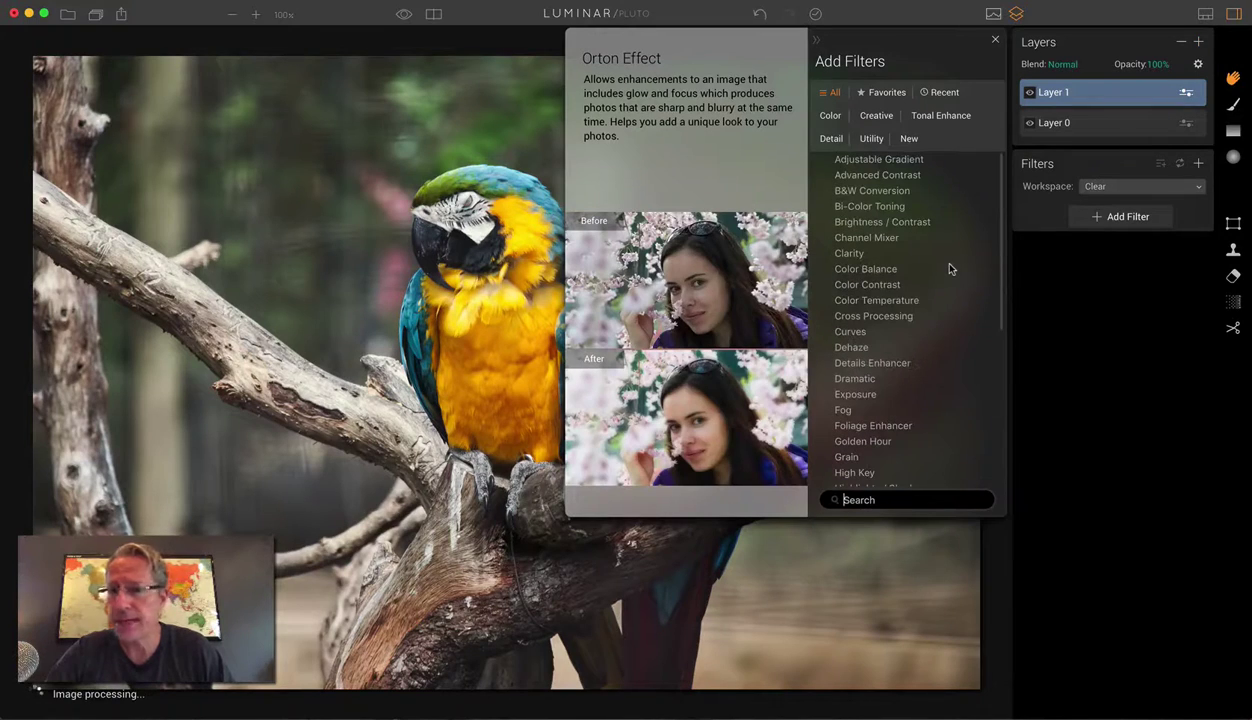
pyautogui.click(962, 300)
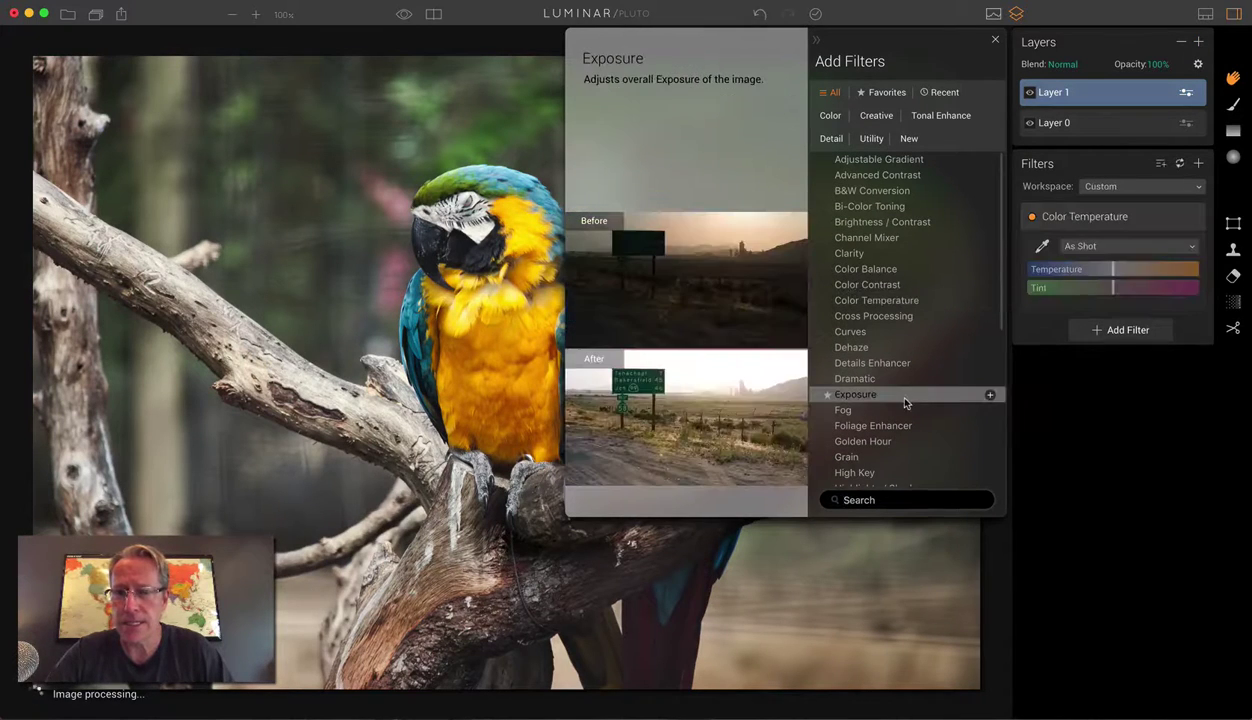
pyautogui.click(904, 395)
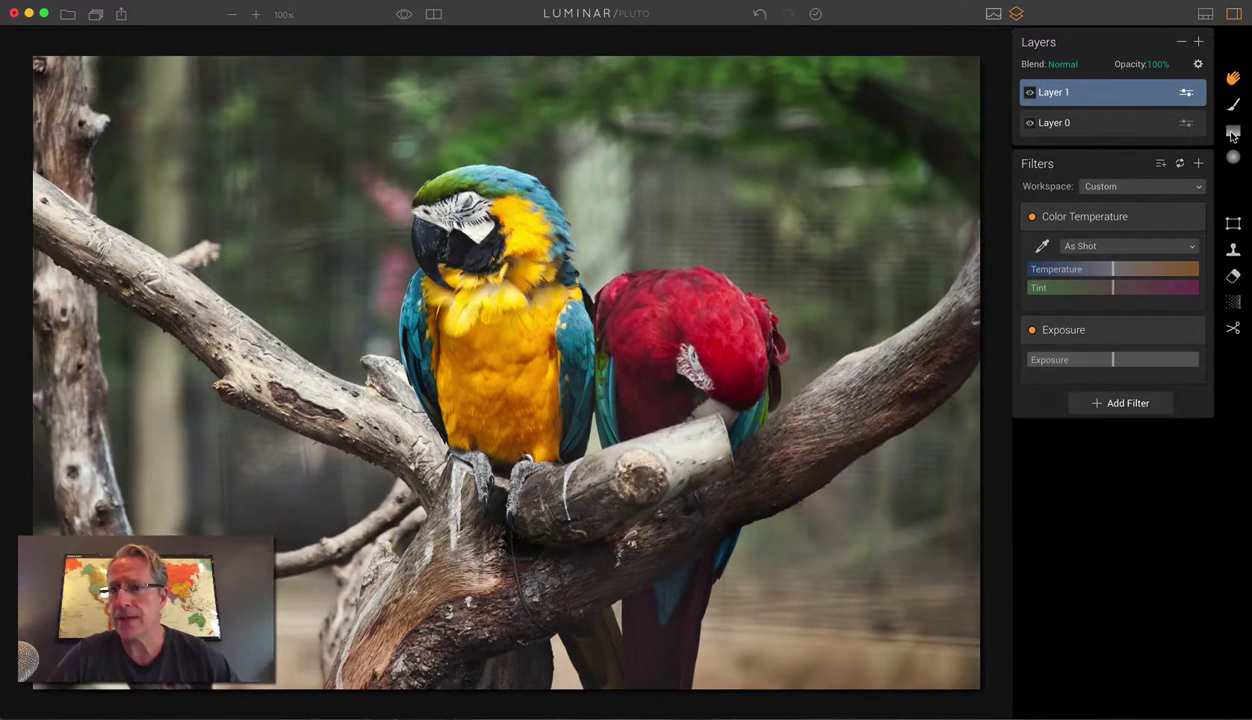
# Step: Draw a diagonal gradient mask from the upper left and set Temperature 46, Exposure 3.14
pyautogui.click(1233, 131)
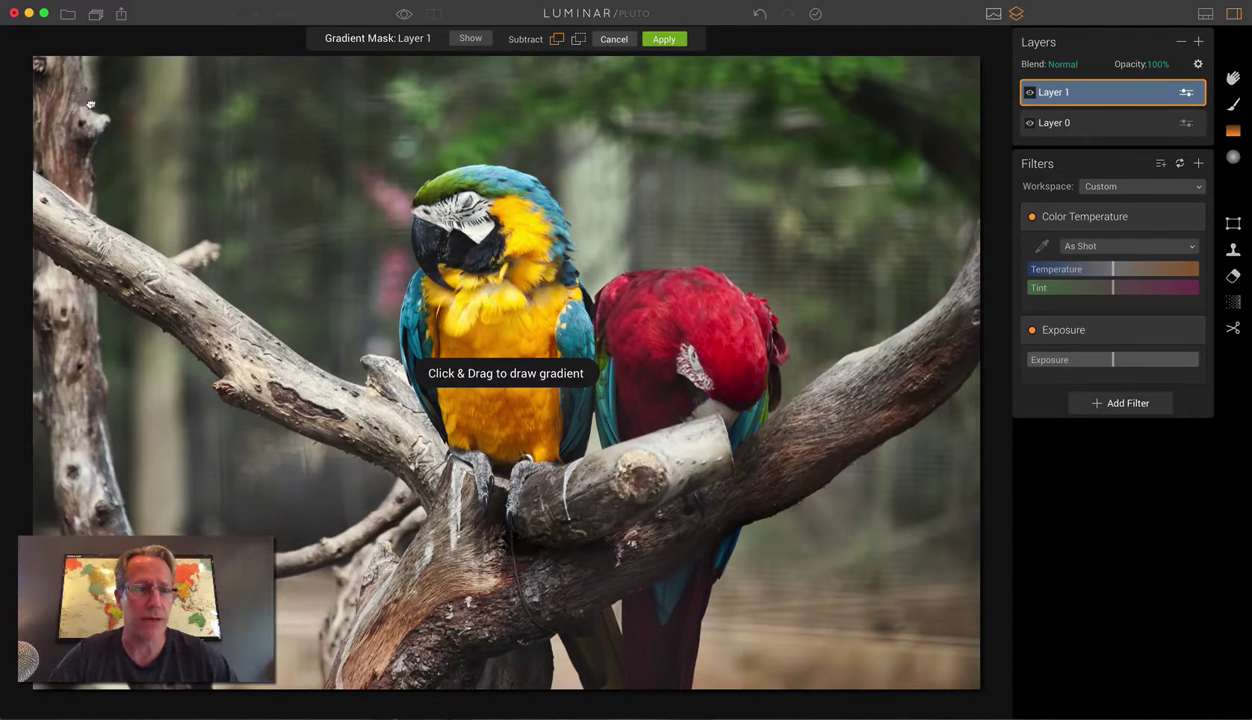
pyautogui.moveTo(88, 103); pyautogui.dragTo(265, 225)
pyautogui.moveTo(1112, 268); pyautogui.dragTo(1143, 268)
pyautogui.click(1113, 361)
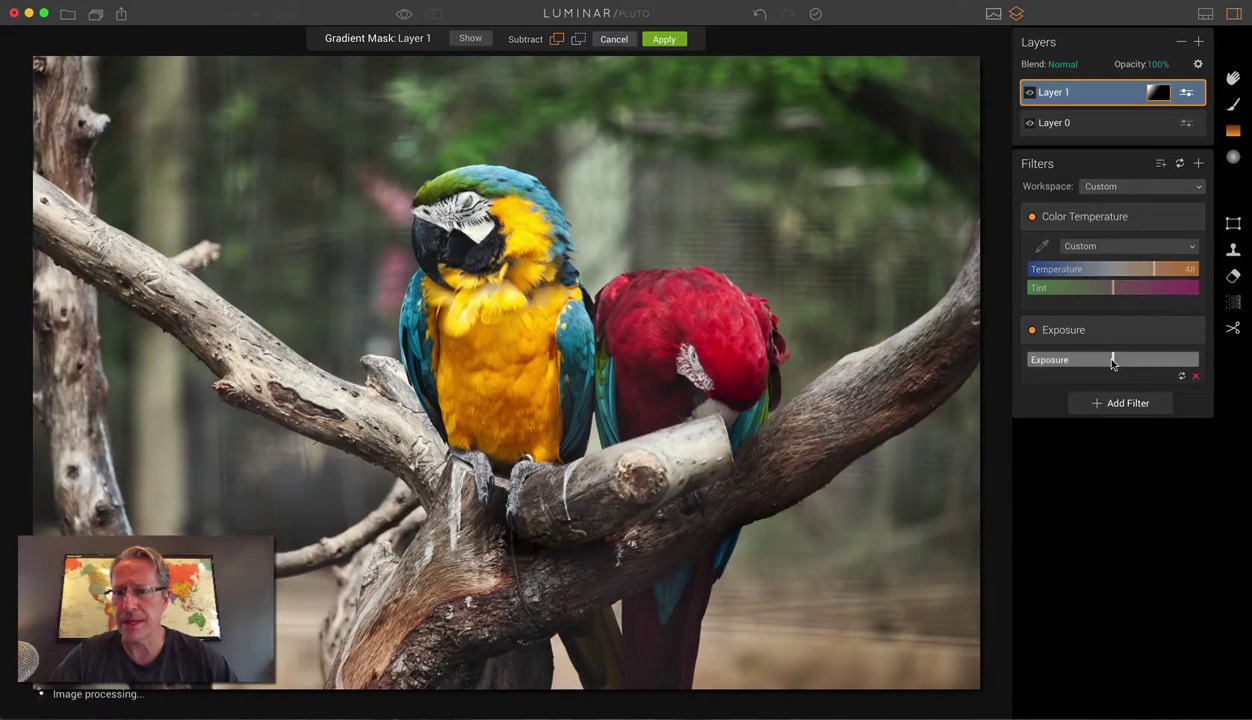
pyautogui.moveTo(1113, 362); pyautogui.dragTo(1163, 364)
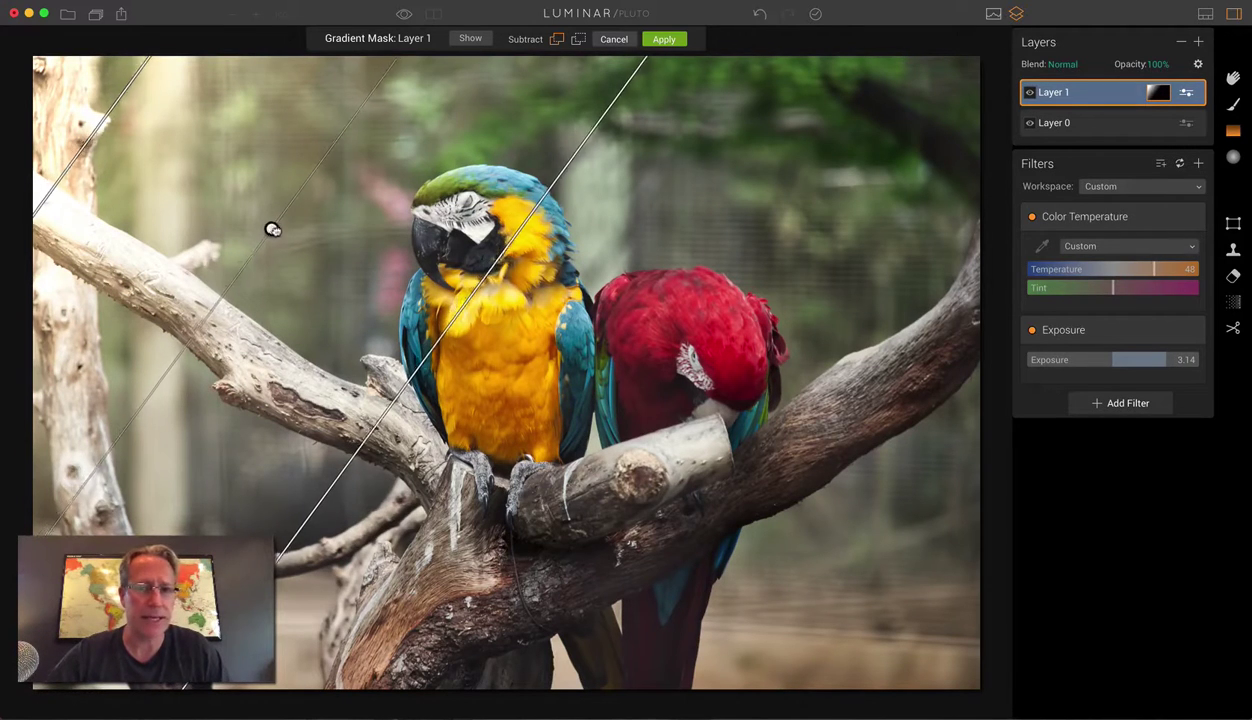
# Step: Shift, widen and rotate the gradient to fit the upper-left corner
pyautogui.moveTo(272, 230); pyautogui.dragTo(284, 235)
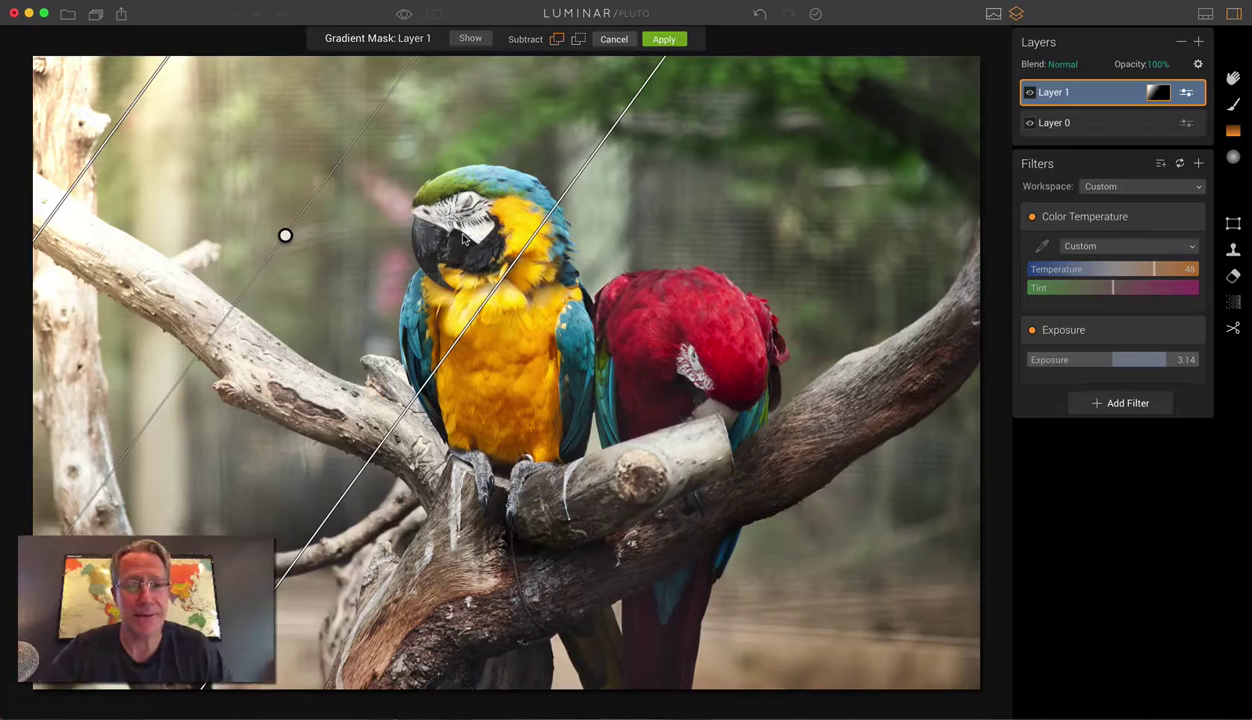
pyautogui.moveTo(285, 235); pyautogui.dragTo(299, 240)
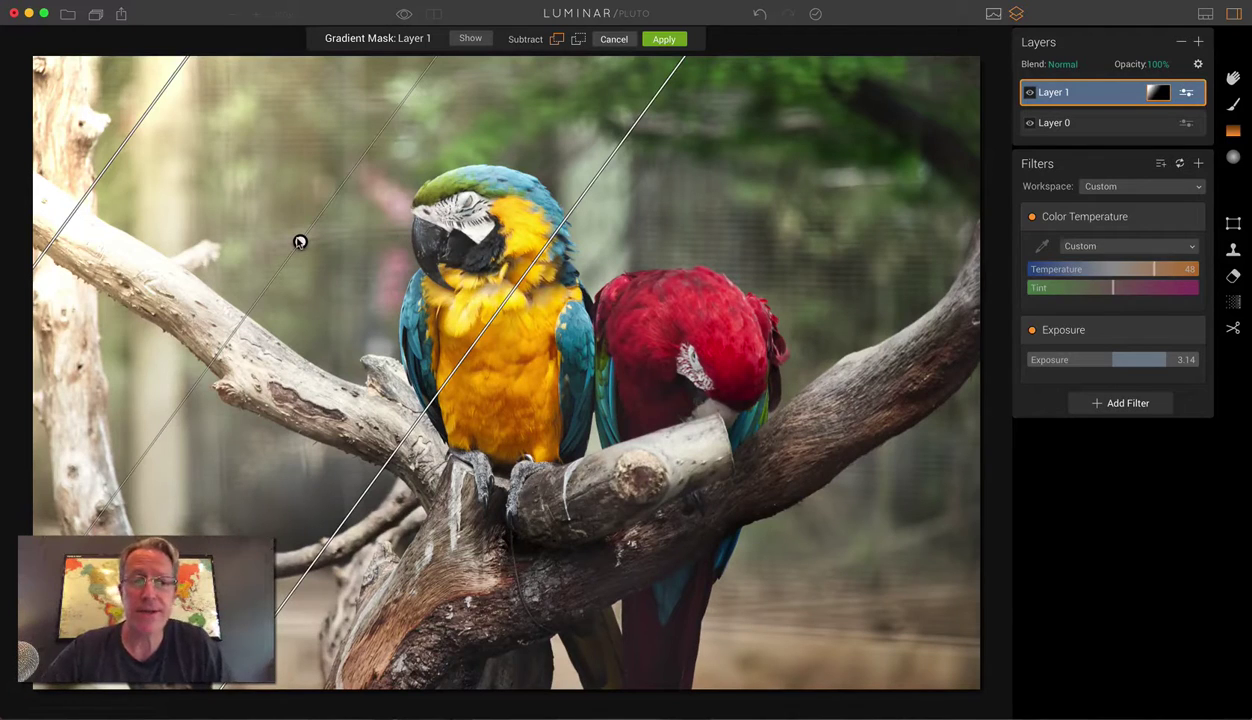
pyautogui.moveTo(465, 331); pyautogui.dragTo(484, 336)
pyautogui.moveTo(307, 246); pyautogui.dragTo(326, 255)
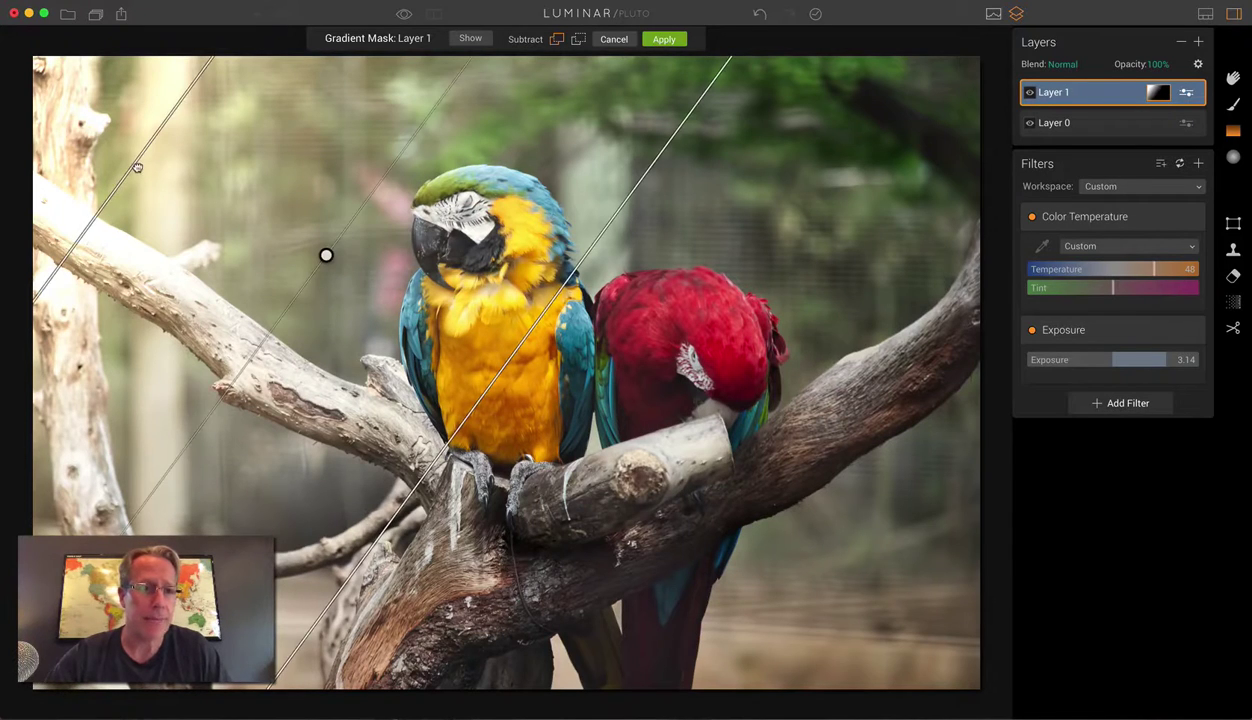
pyautogui.moveTo(136, 165); pyautogui.dragTo(181, 188)
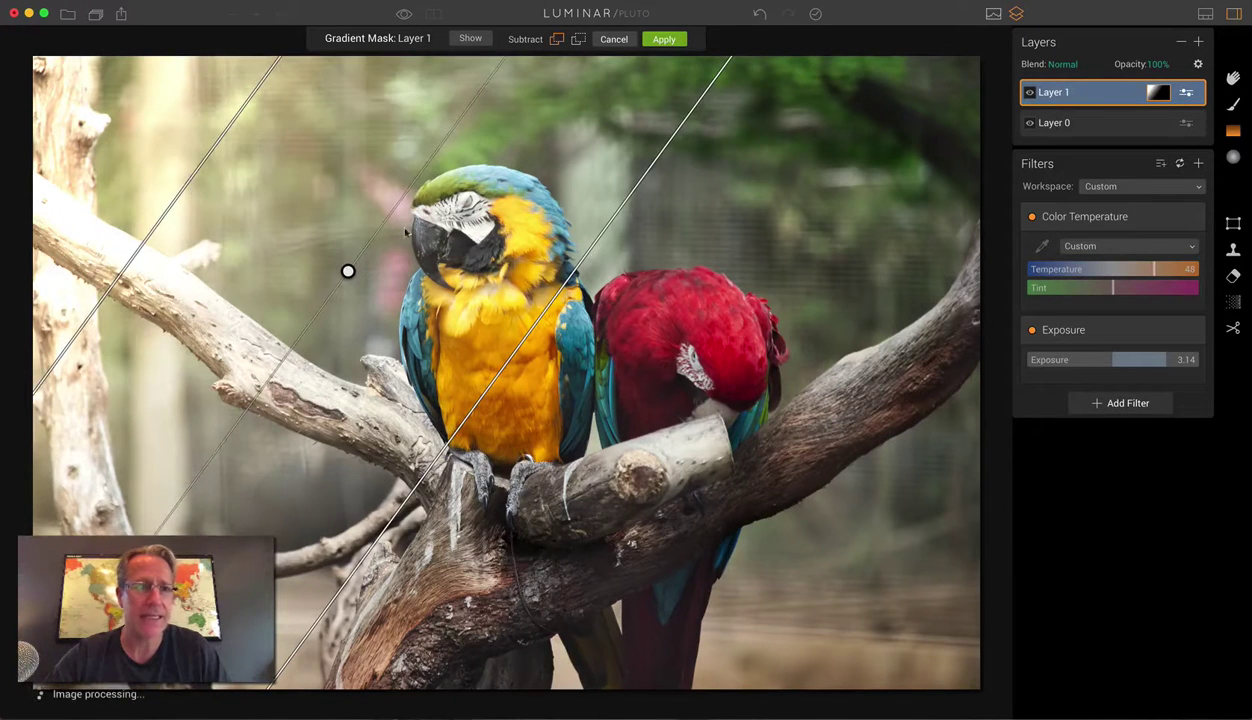
pyautogui.moveTo(348, 271); pyautogui.dragTo(315, 246)
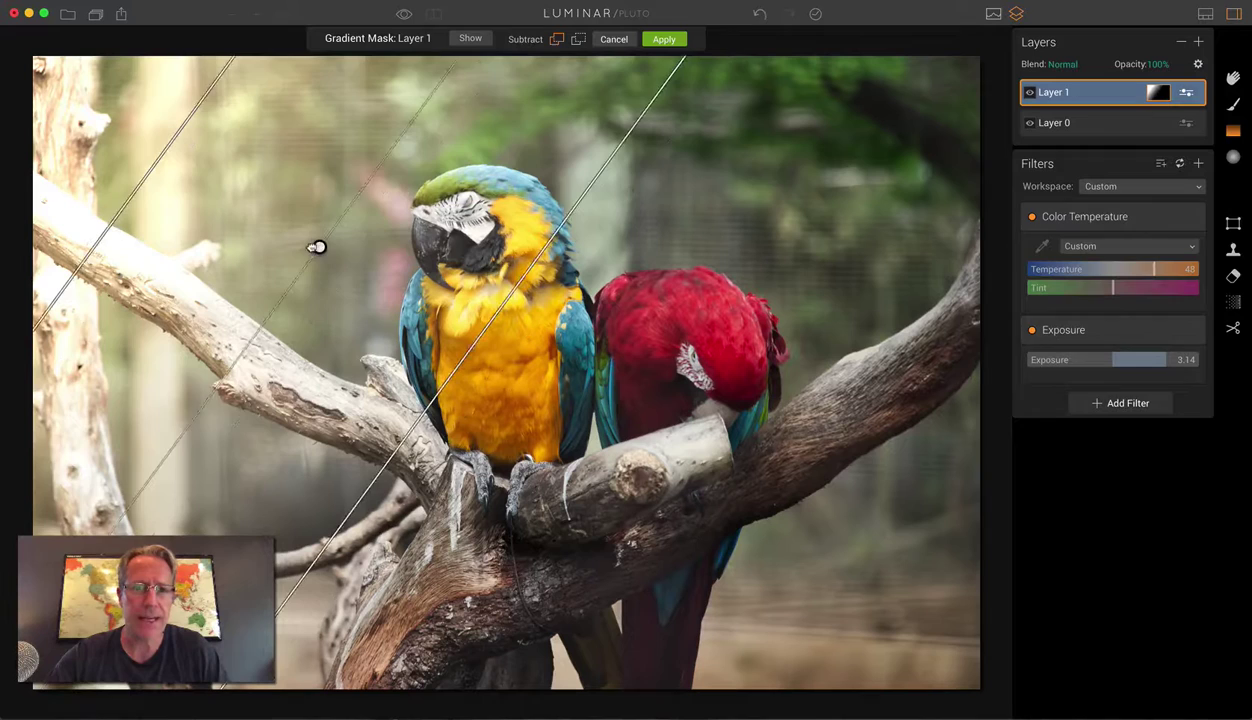
# Step: Apply the gradient at Temperature 57, Exposure 3.71, then add Layer 2 with Color Temperature and Exposure
pyautogui.click(664, 39)
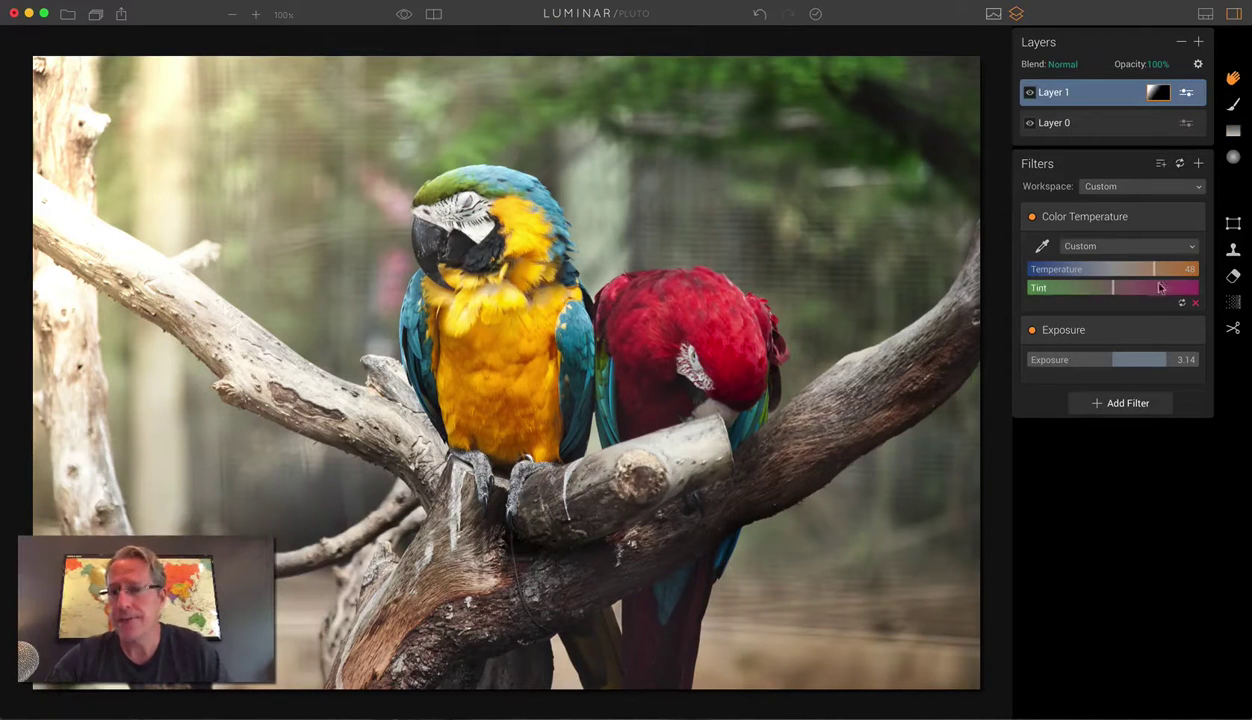
pyautogui.moveTo(1163, 358); pyautogui.dragTo(1173, 358)
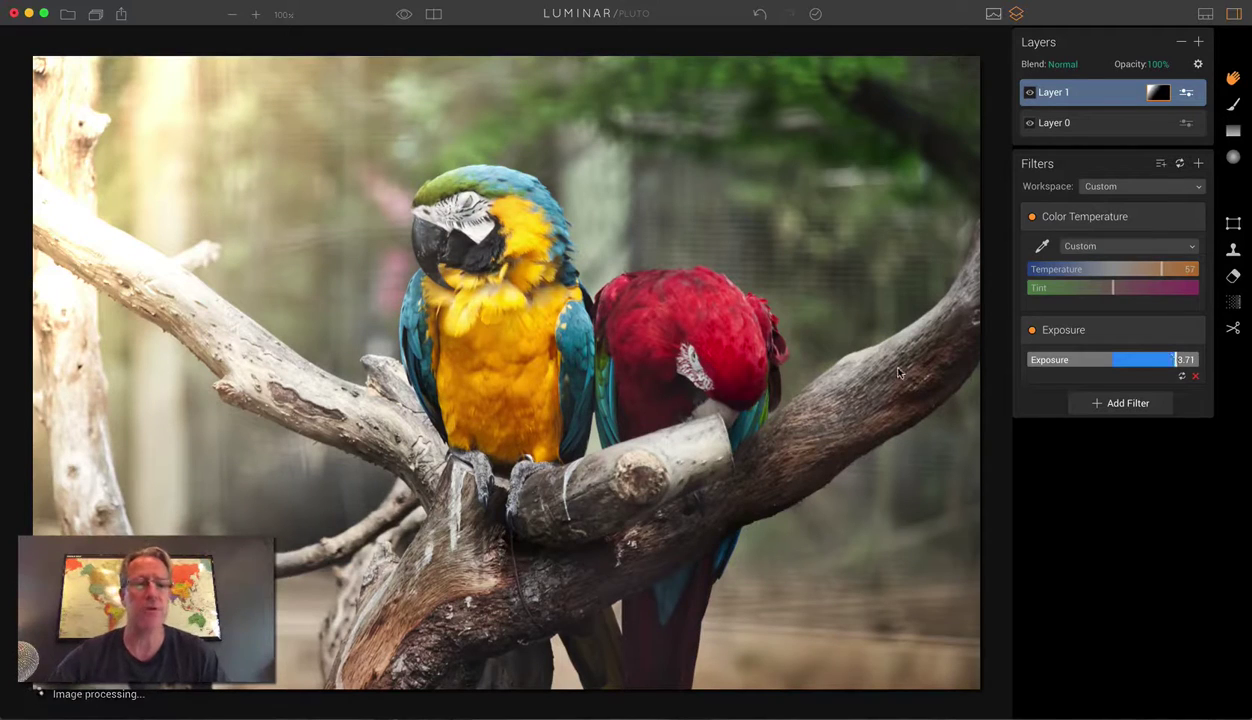
pyautogui.click(1198, 42)
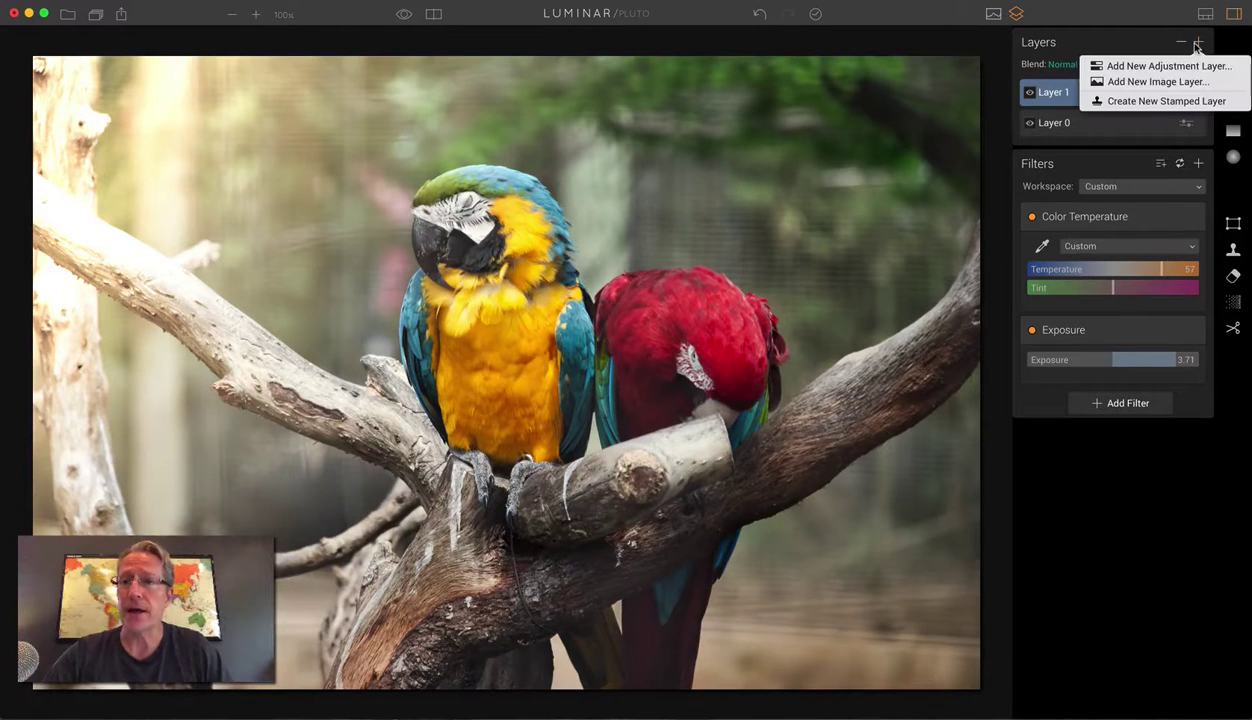
pyautogui.click(1139, 67)
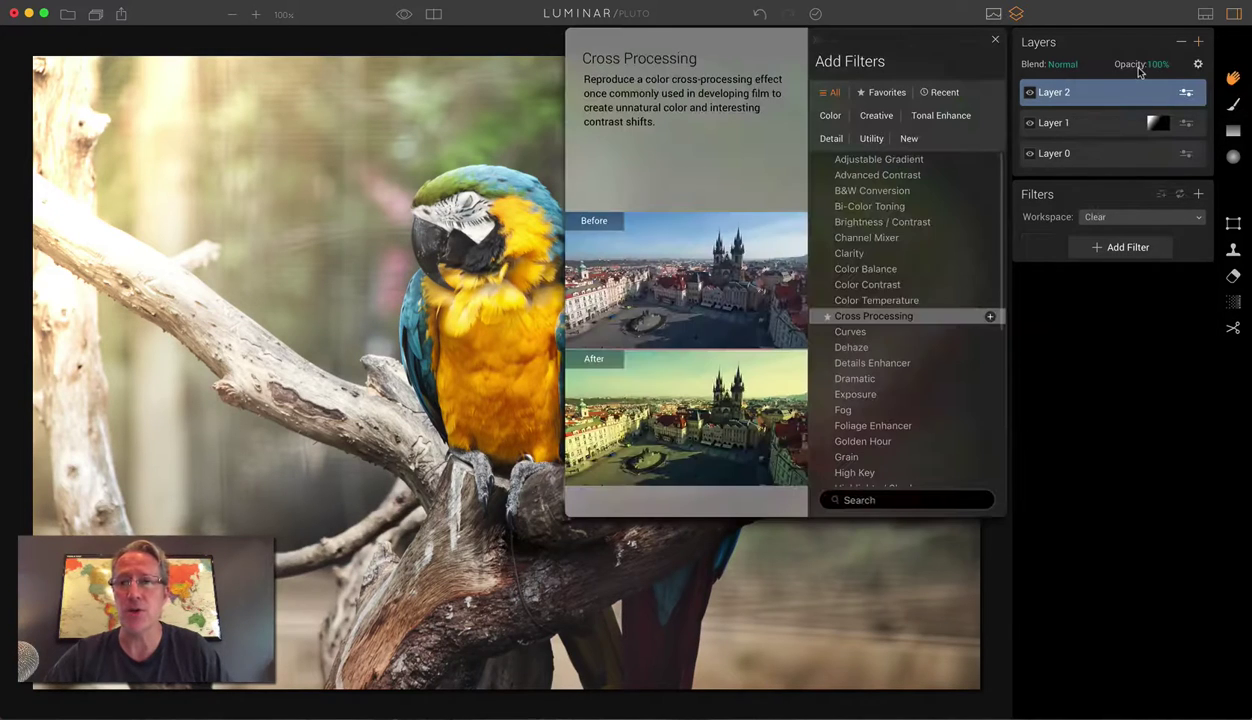
pyautogui.click(990, 300)
pyautogui.scroll(-3, 931, 404)
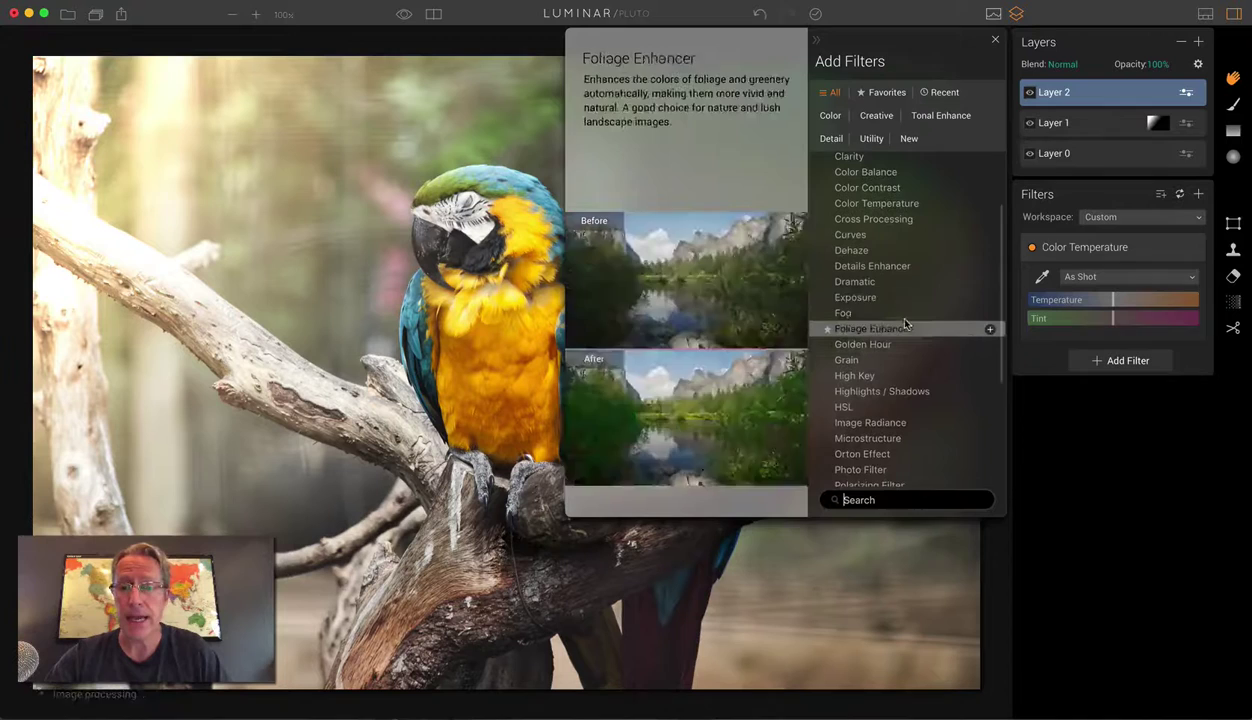
pyautogui.click(873, 290)
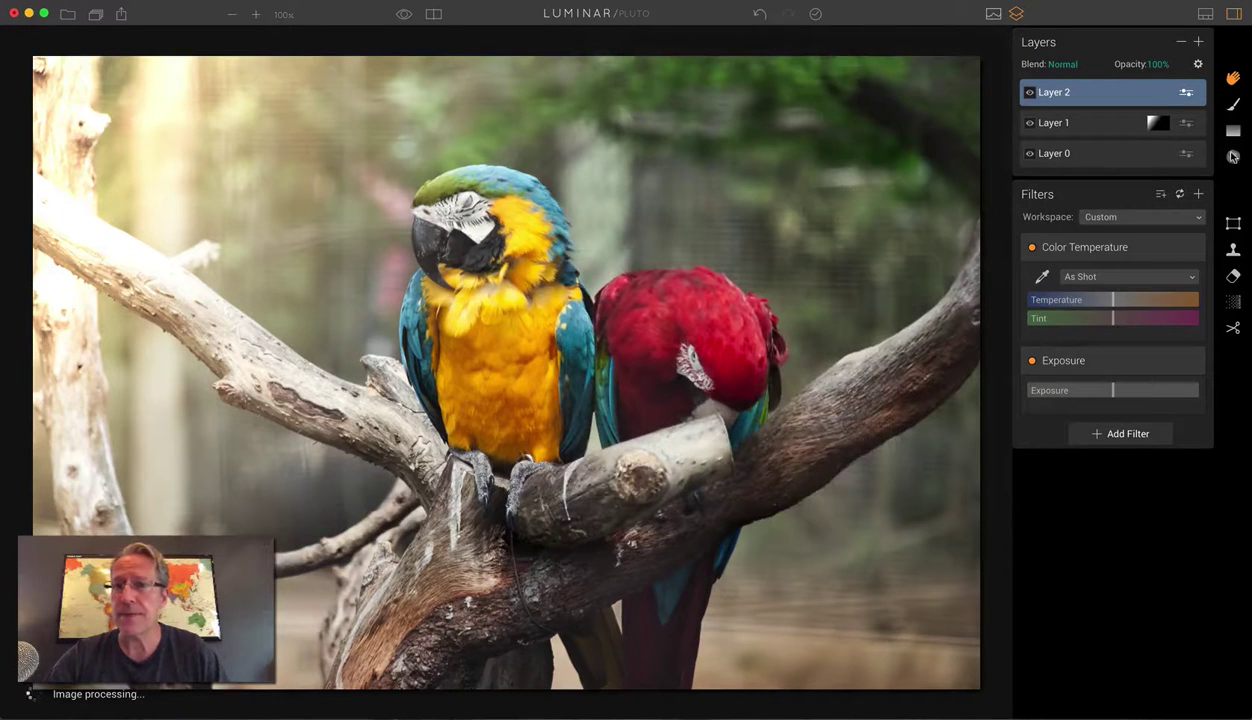
pyautogui.click(1232, 159)
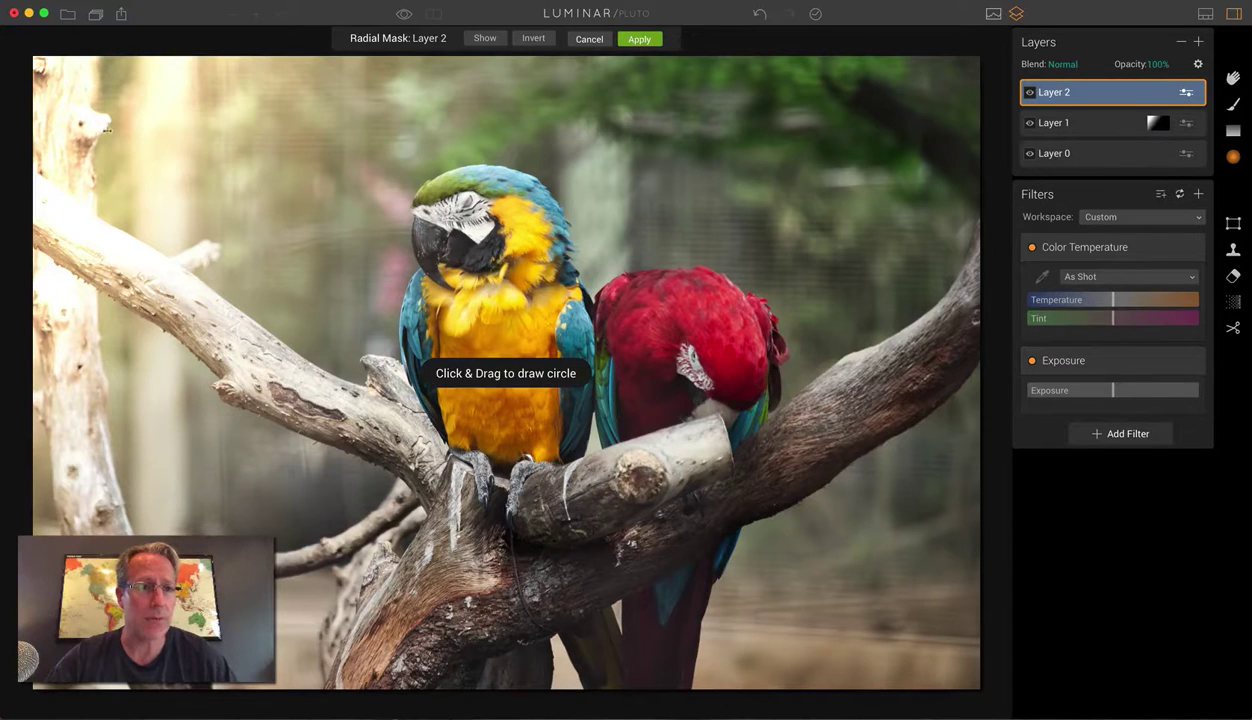
# Step: Draw an inverted radial mask on the upper-left corner with Temperature 58 and Exposure 3.69
pyautogui.moveTo(106, 128); pyautogui.dragTo(284, 128)
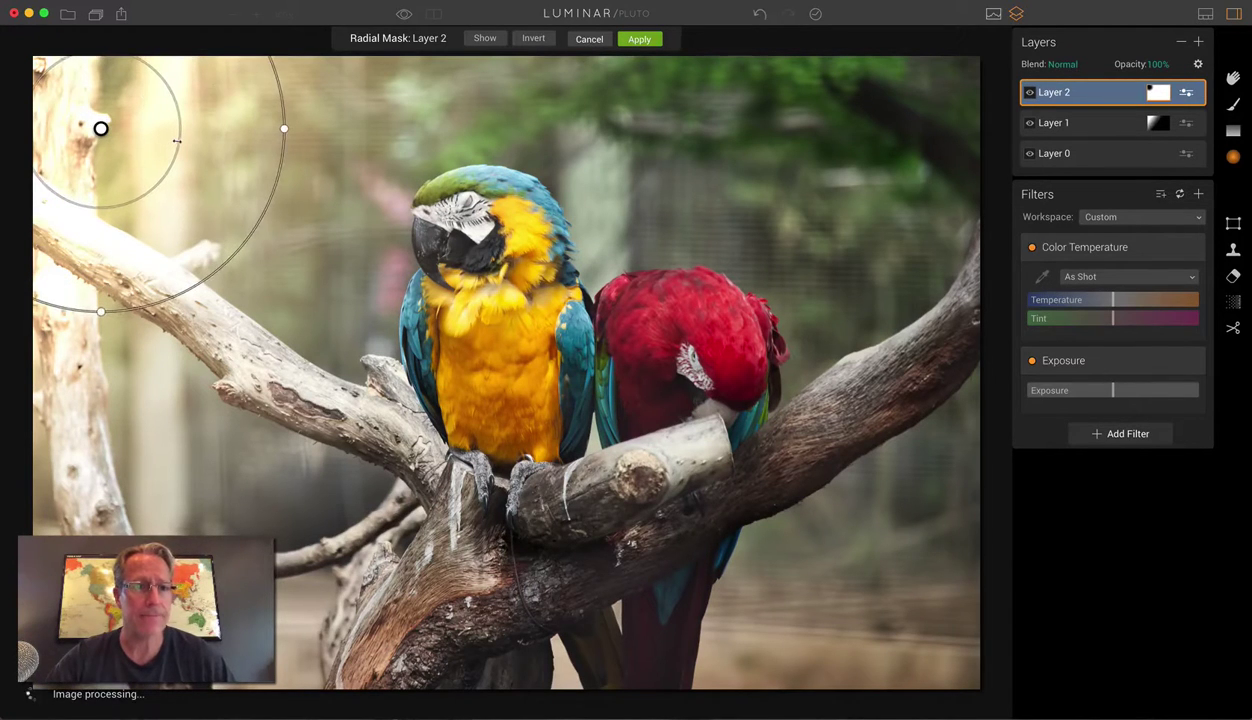
pyautogui.click(534, 39)
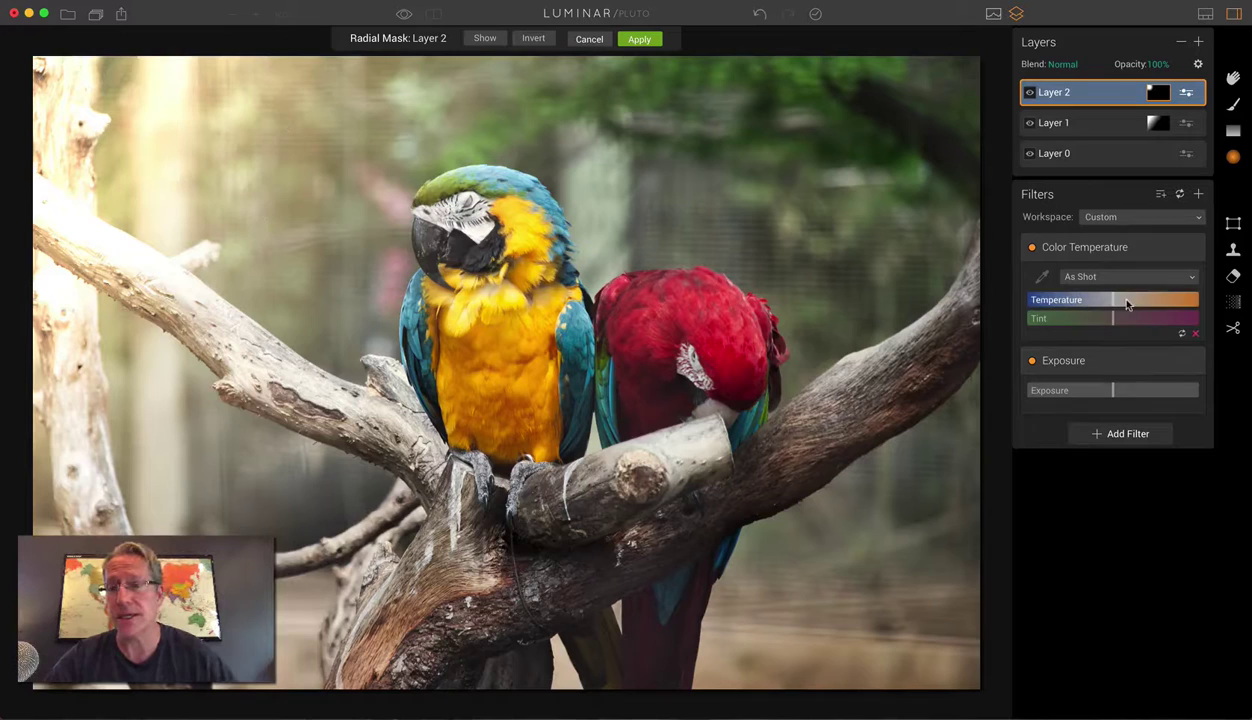
pyautogui.moveTo(1126, 304)
pyautogui.mouseDown()
pyautogui.moveTo(1084, 298)
pyautogui.moveTo(1136, 297)
pyautogui.mouseUp()
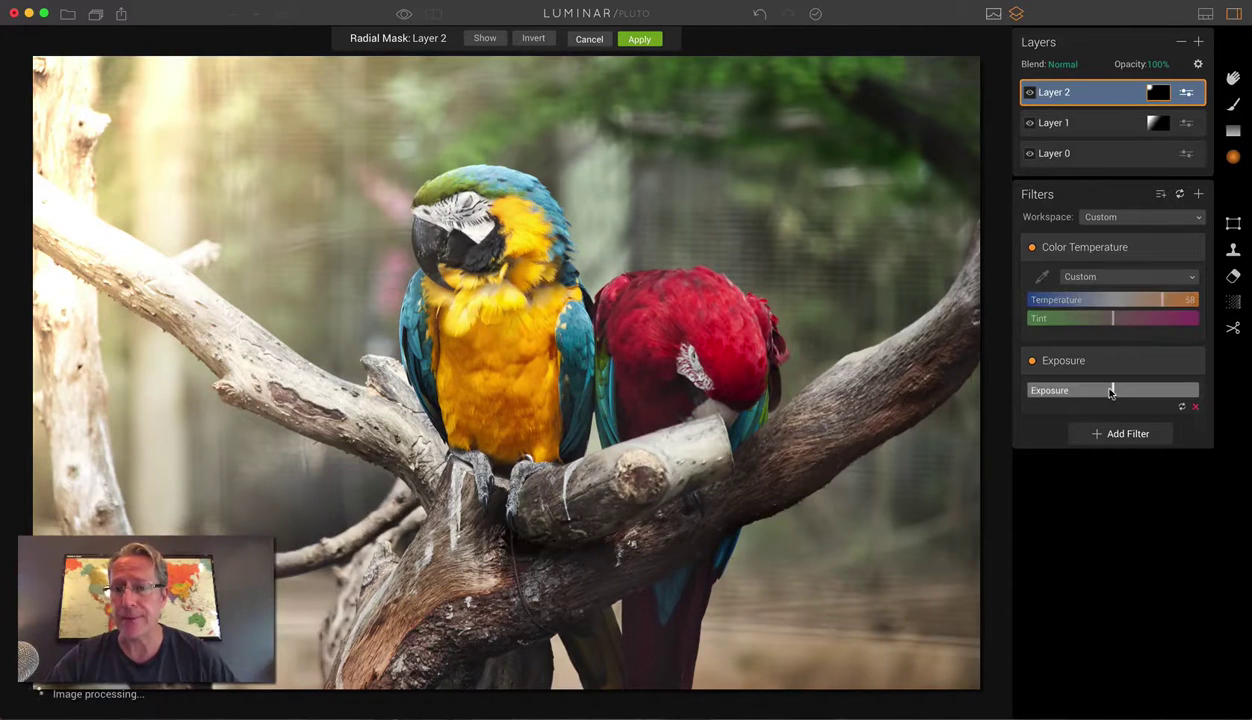
pyautogui.moveTo(1110, 392); pyautogui.dragTo(1176, 391)
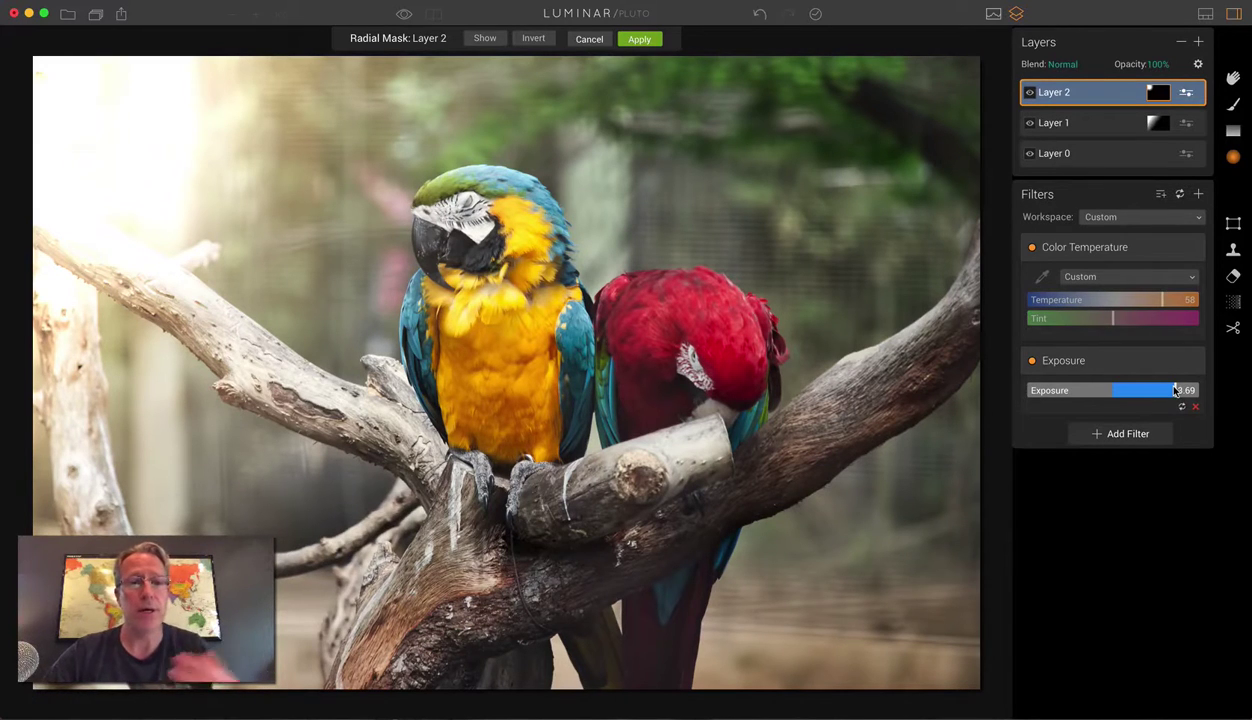
pyautogui.moveTo(101, 128)
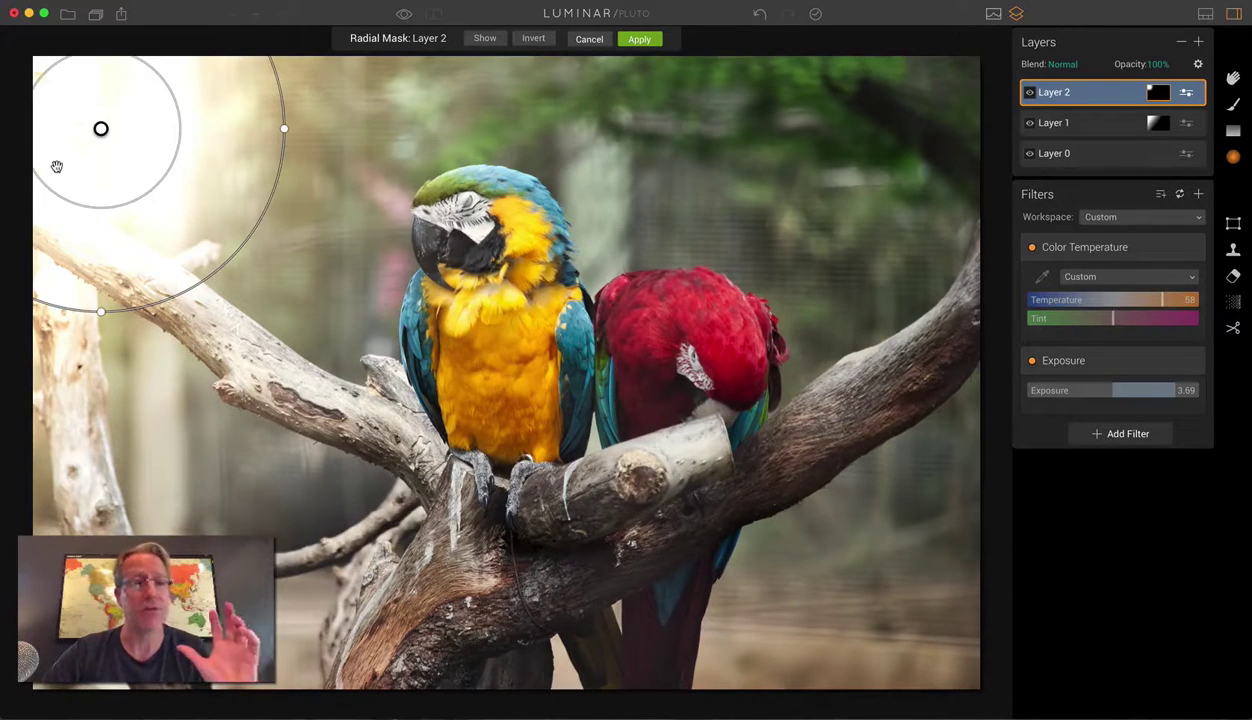
# Step: Apply the radial mask, then hide and reshow Layers 2, 1 and 0 to compare
pyautogui.click(639, 40)
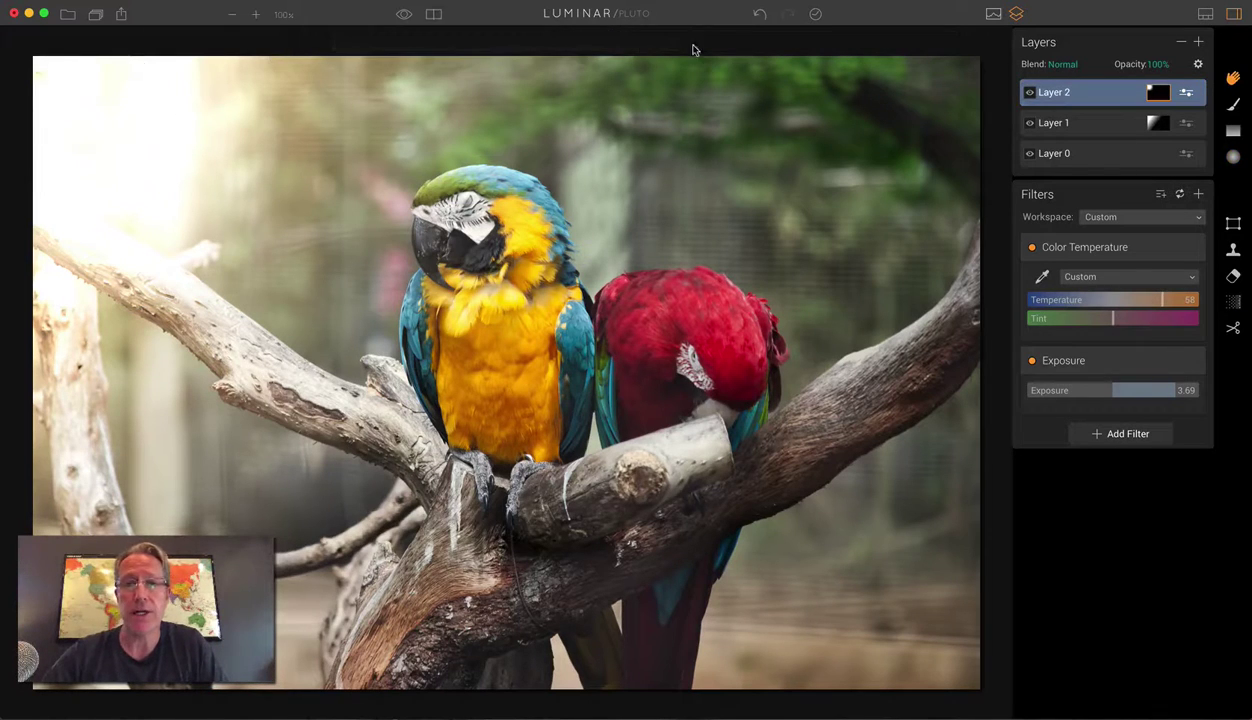
pyautogui.click(1026, 92)
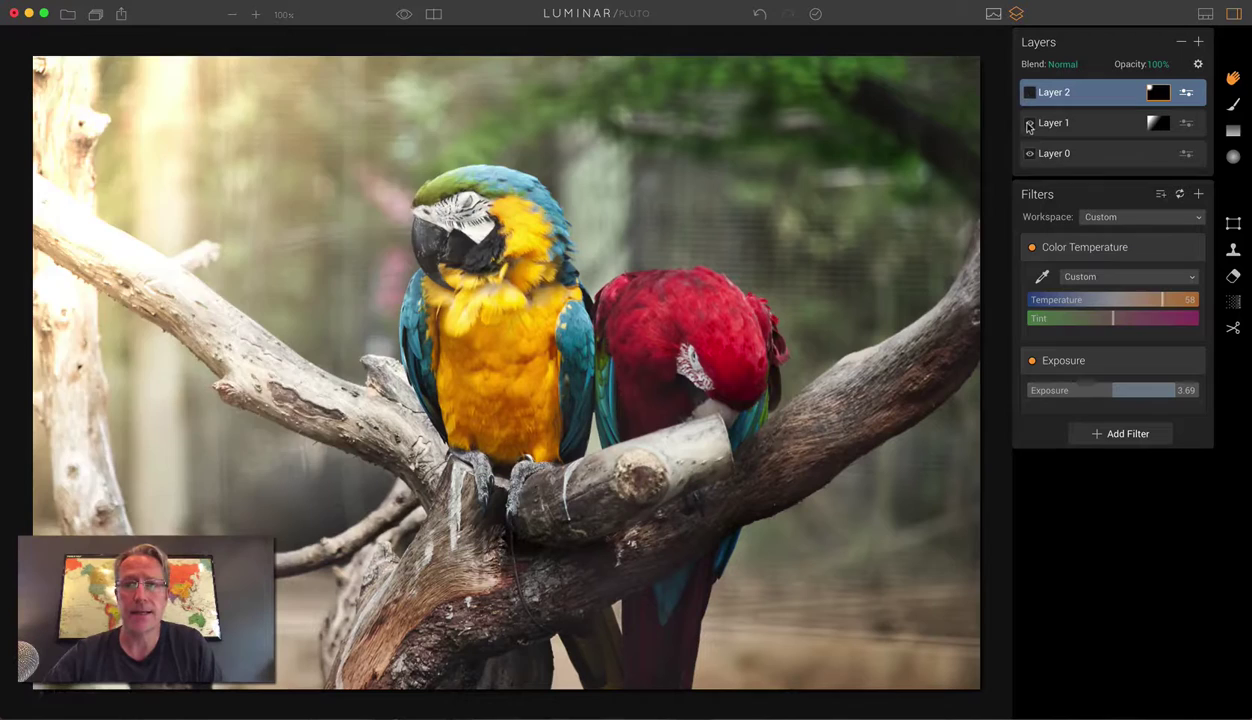
pyautogui.click(1029, 123)
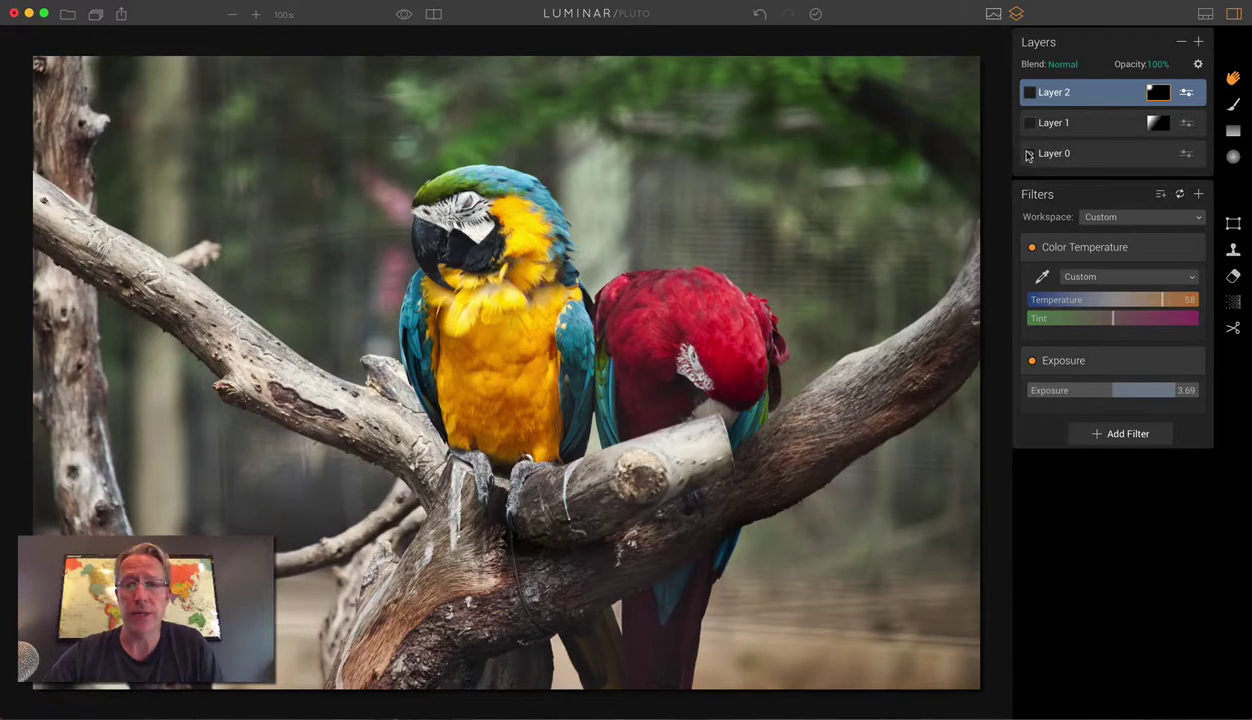
pyautogui.click(1028, 154)
pyautogui.click(1028, 154)
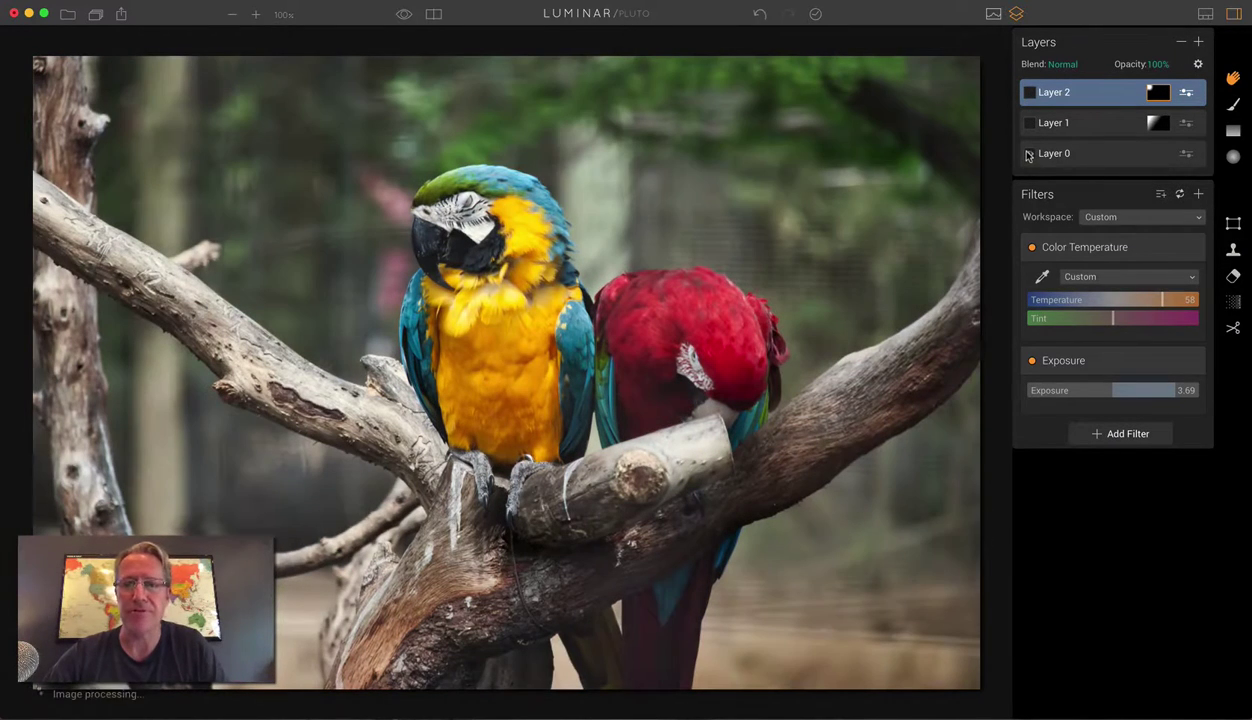
pyautogui.click(1027, 123)
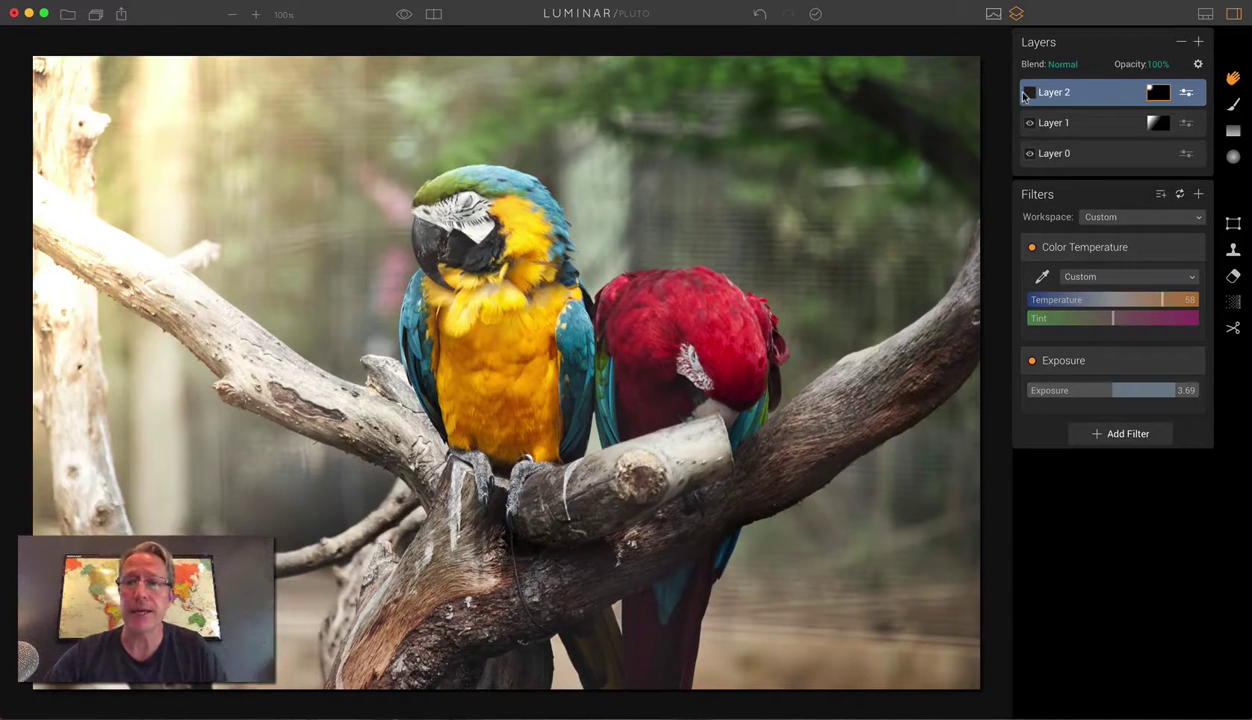
pyautogui.click(1027, 93)
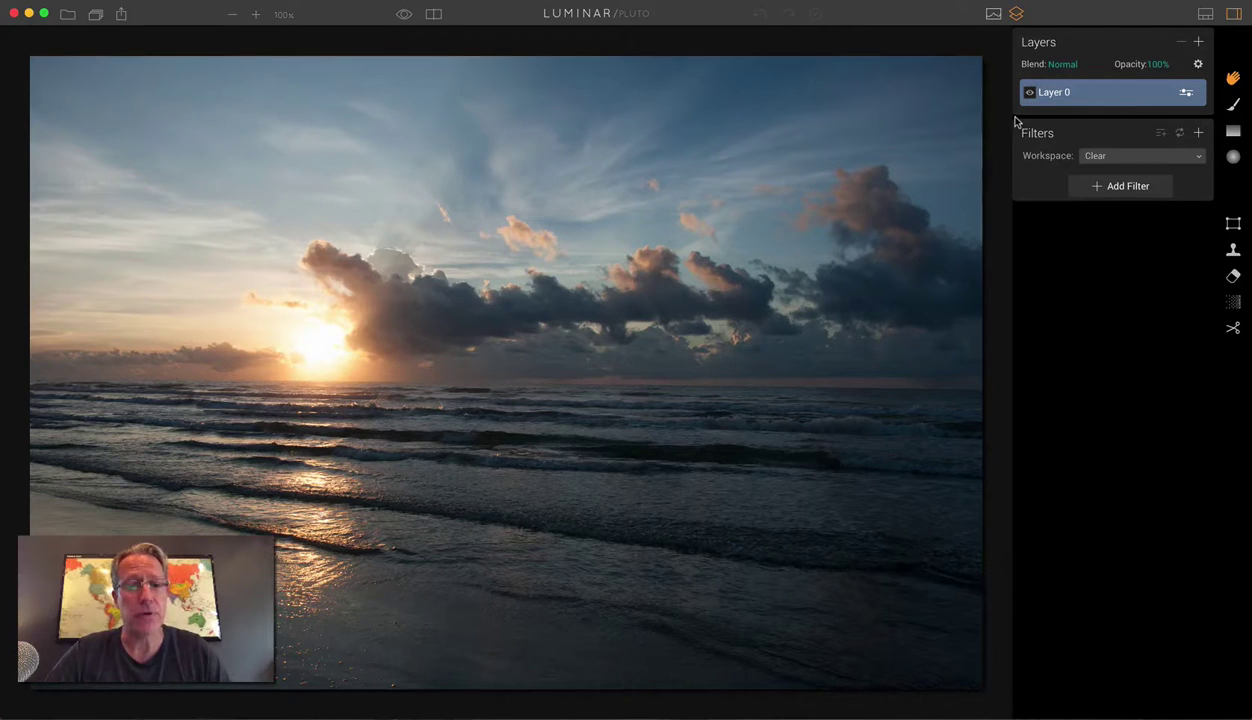
# Step: Add Color Temperature and Exposure filters to the beach photo's base layer
pyautogui.click(1126, 187)
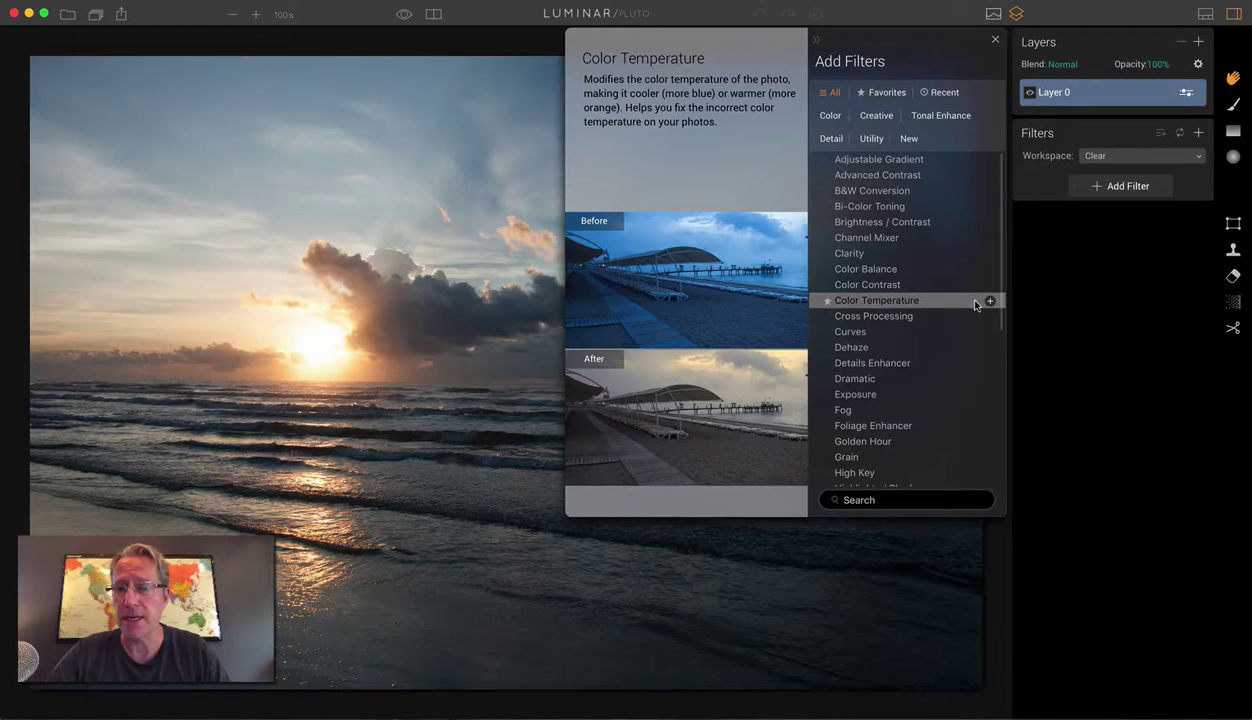
pyautogui.click(988, 301)
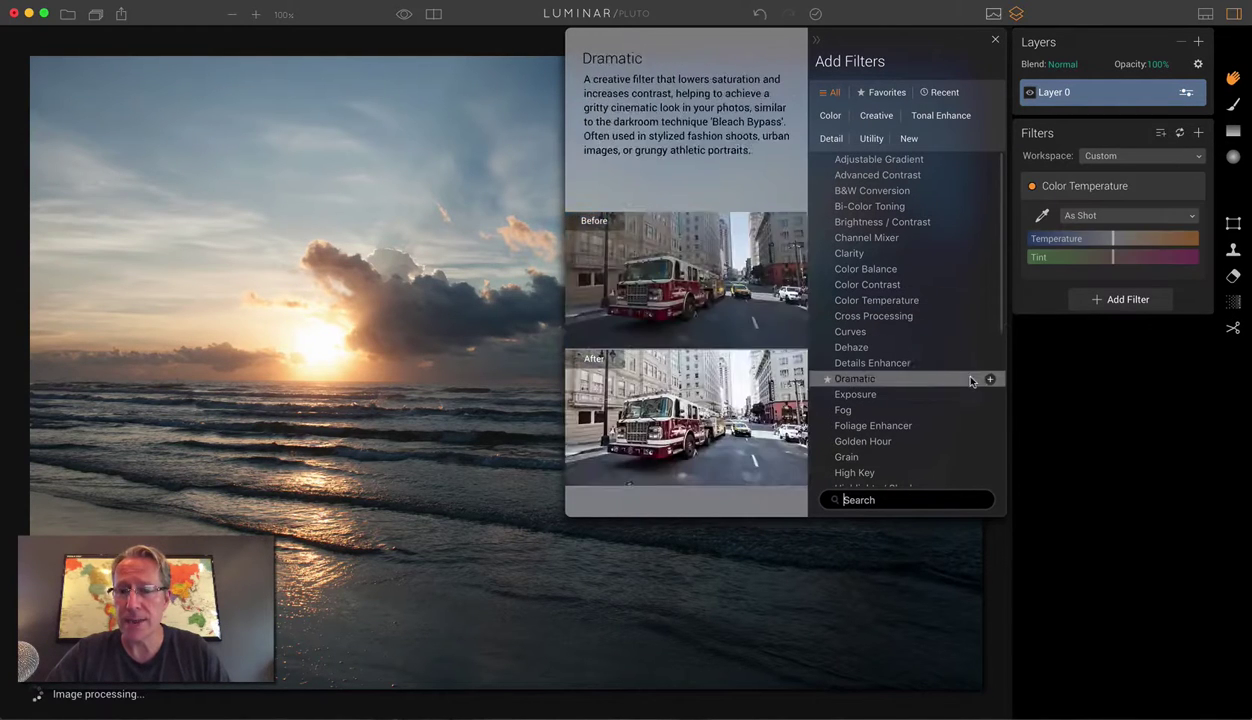
pyautogui.click(989, 394)
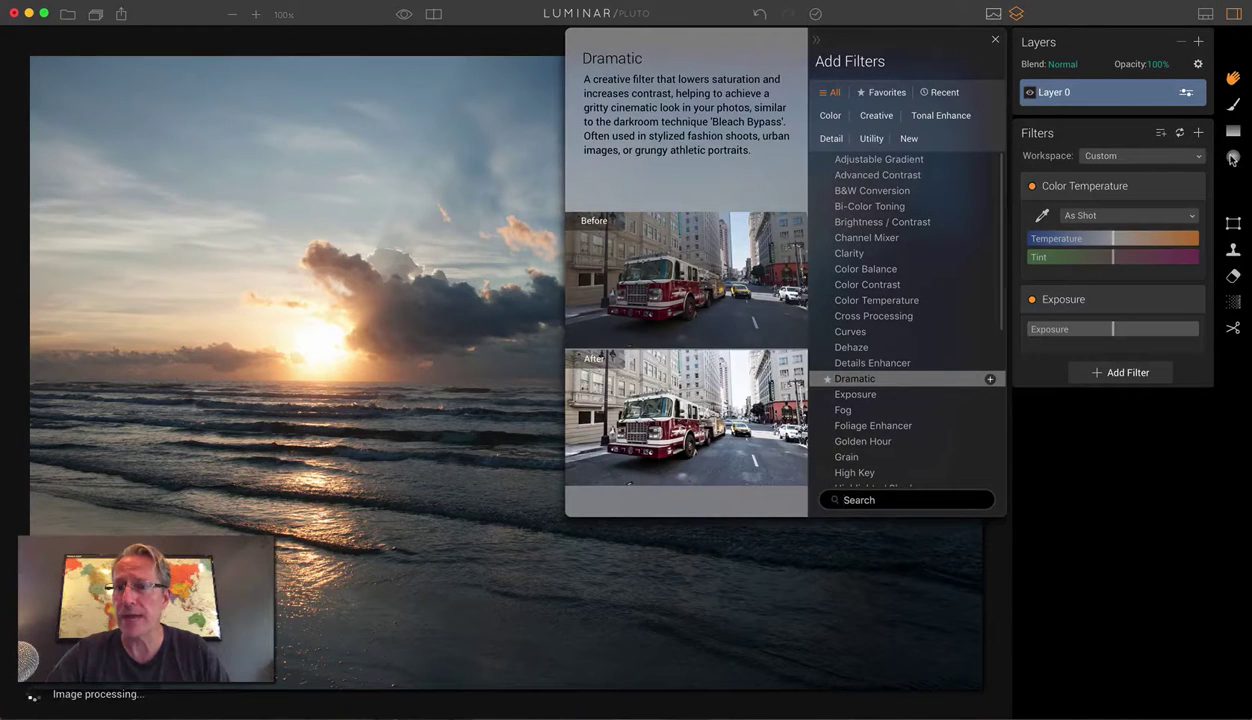
# Step: Apply a radial mask around the sun with Temperature 63 and Exposure 2.33
pyautogui.click(1233, 158)
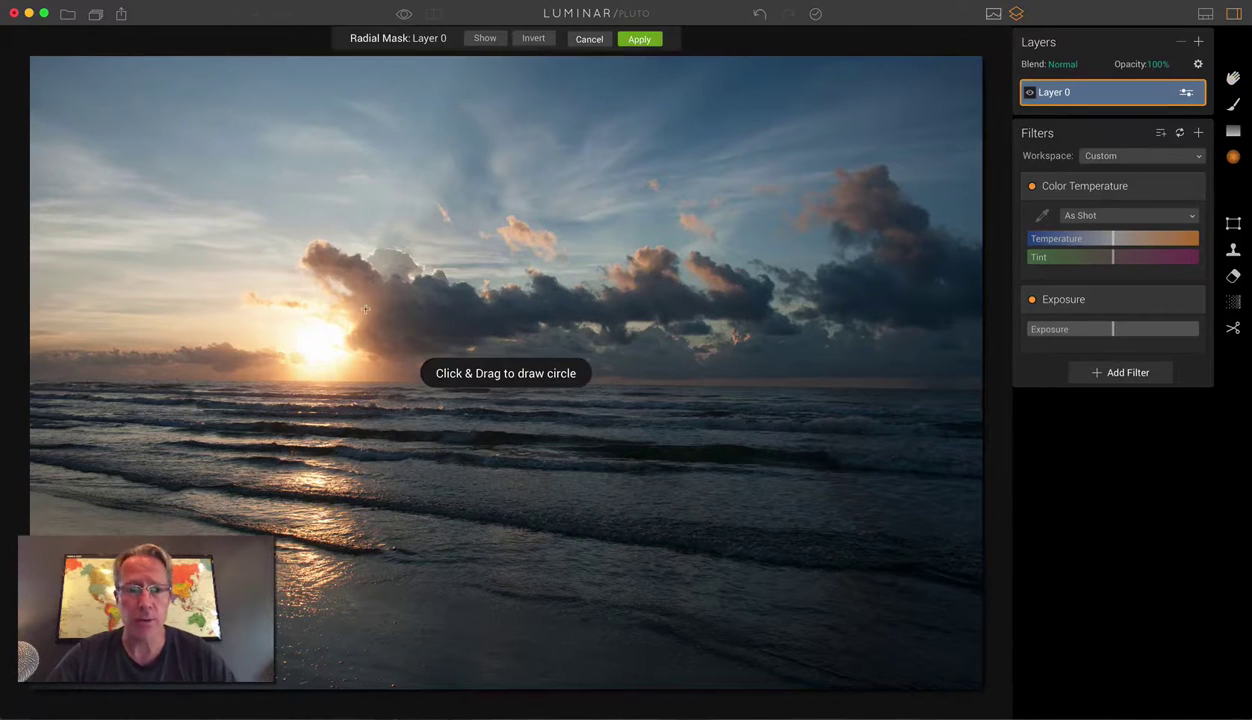
pyautogui.moveTo(319, 344); pyautogui.dragTo(492, 282)
pyautogui.moveTo(395, 317); pyautogui.dragTo(419, 309)
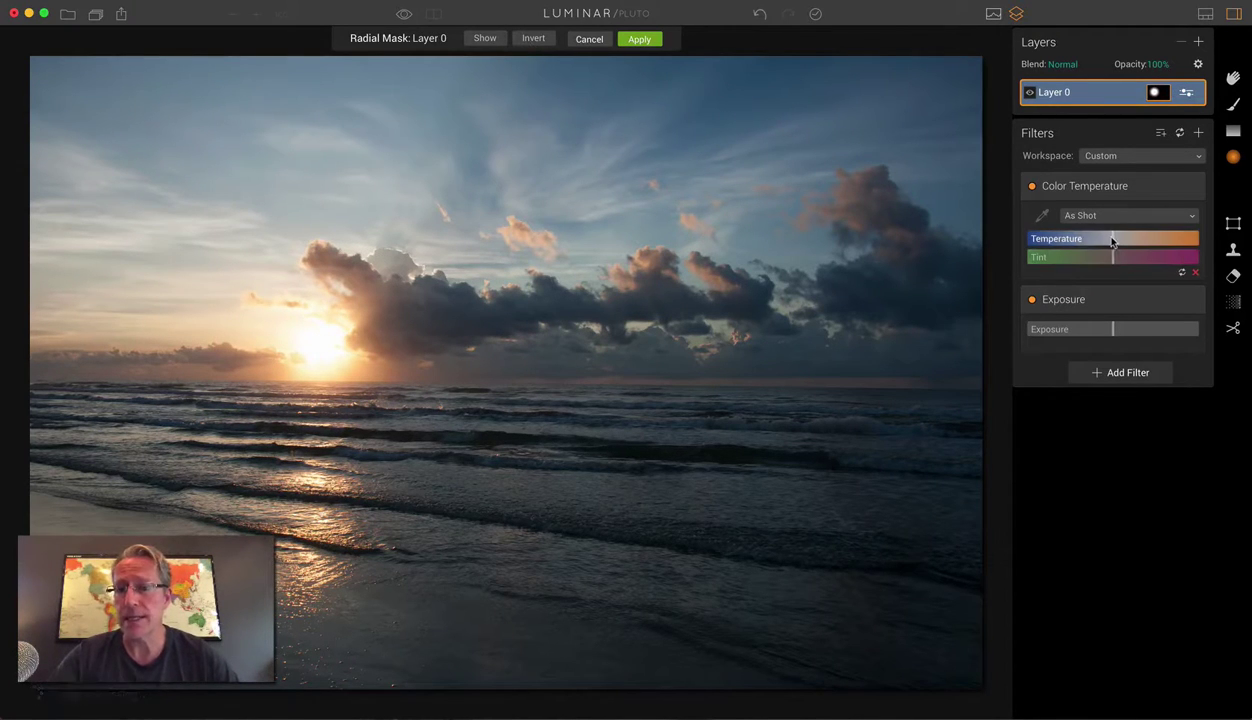
pyautogui.moveTo(1113, 238); pyautogui.dragTo(1150, 240)
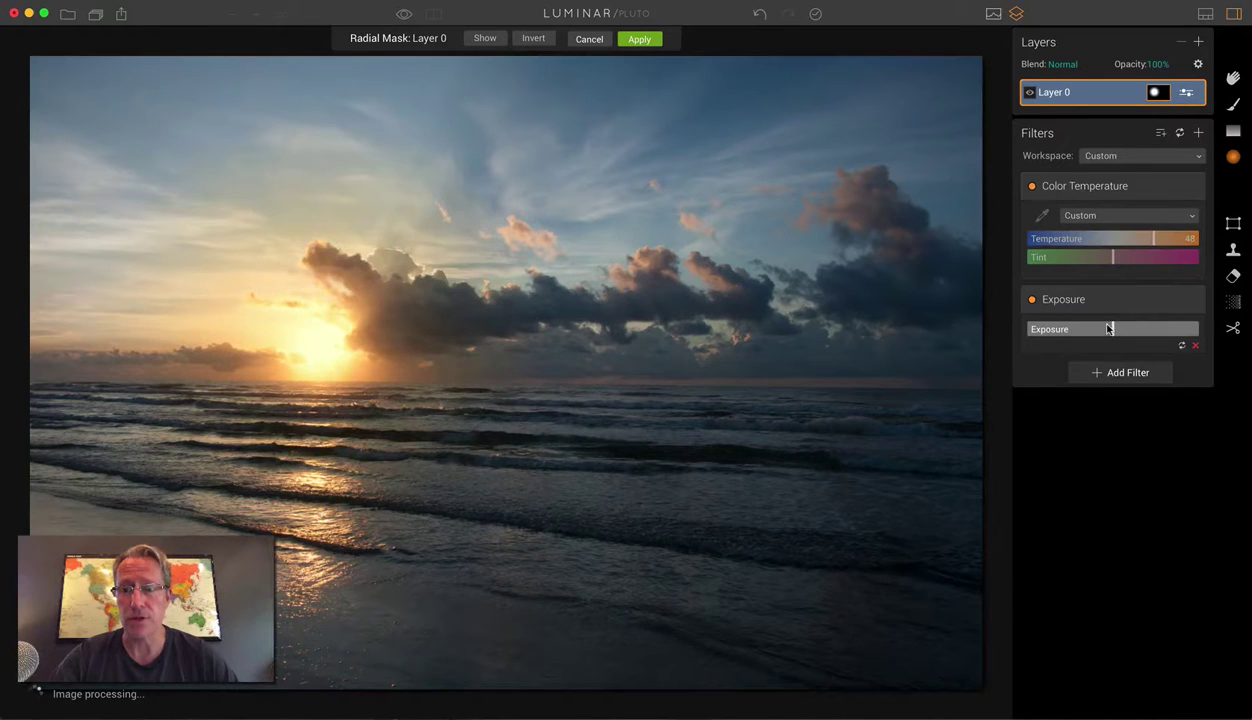
pyautogui.moveTo(1110, 329); pyautogui.dragTo(1150, 332)
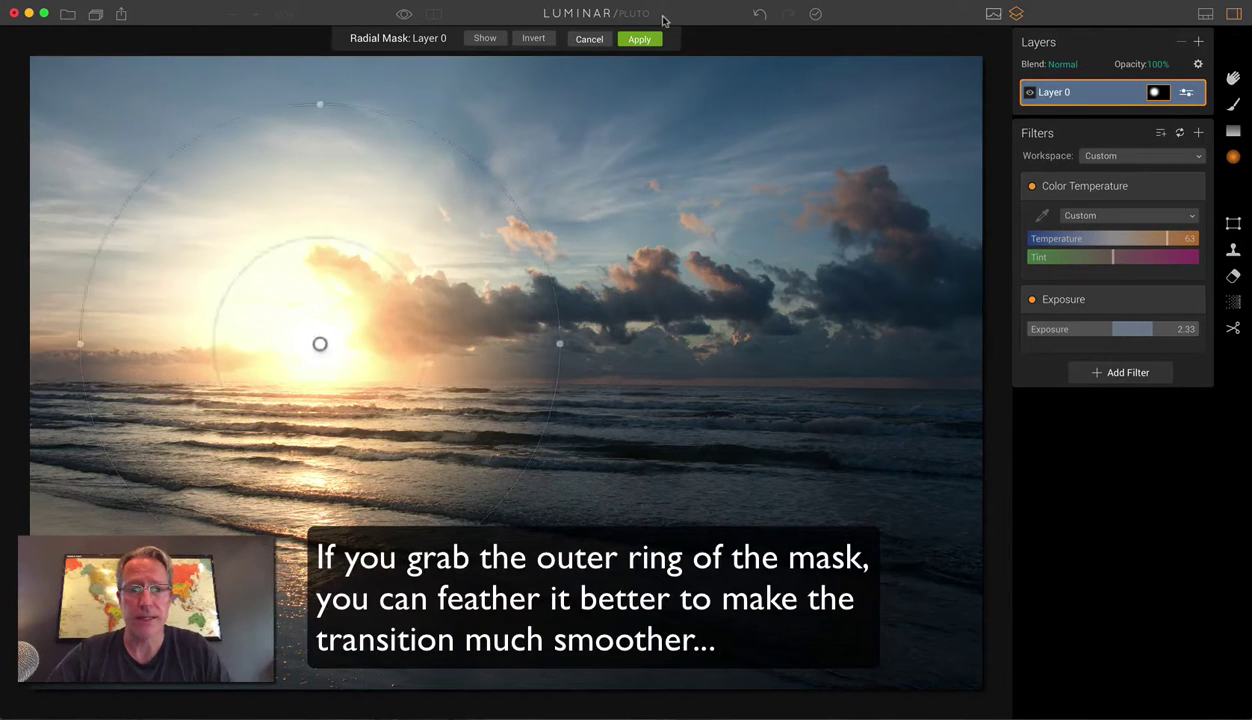
pyautogui.click(639, 39)
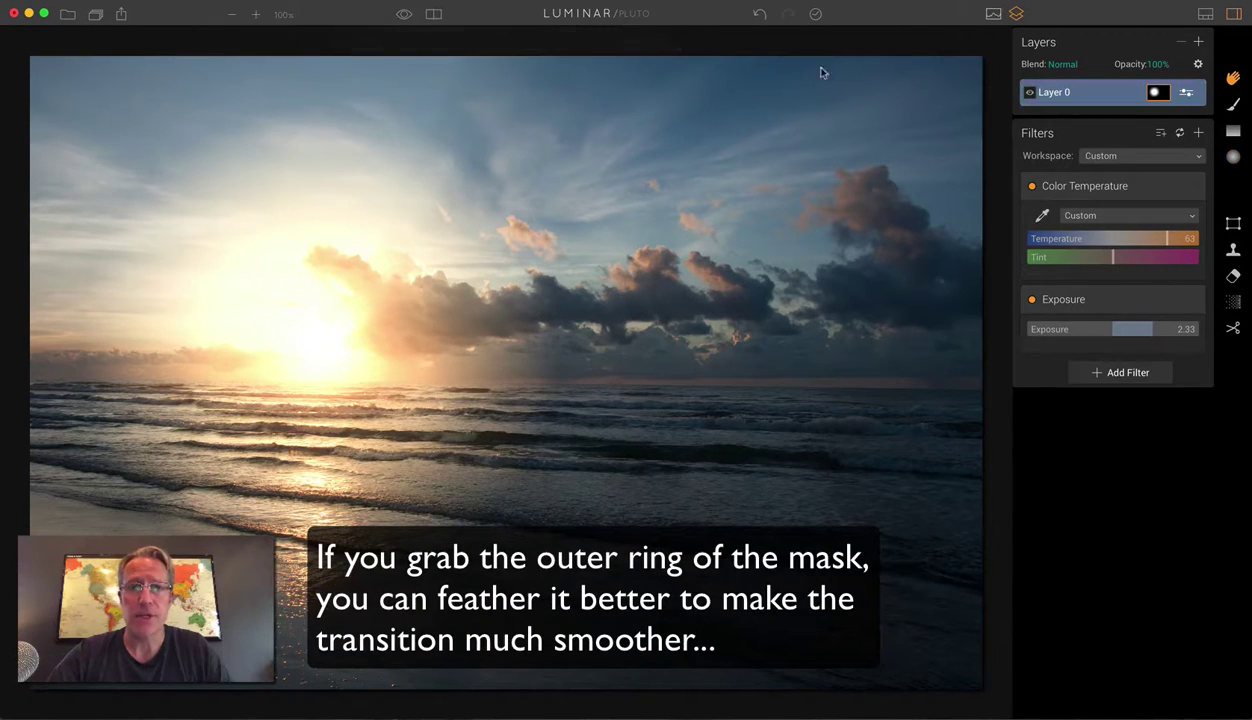
# Step: Hide and reshow Layer 0's edits for a before/after comparison
pyautogui.click(1028, 92)
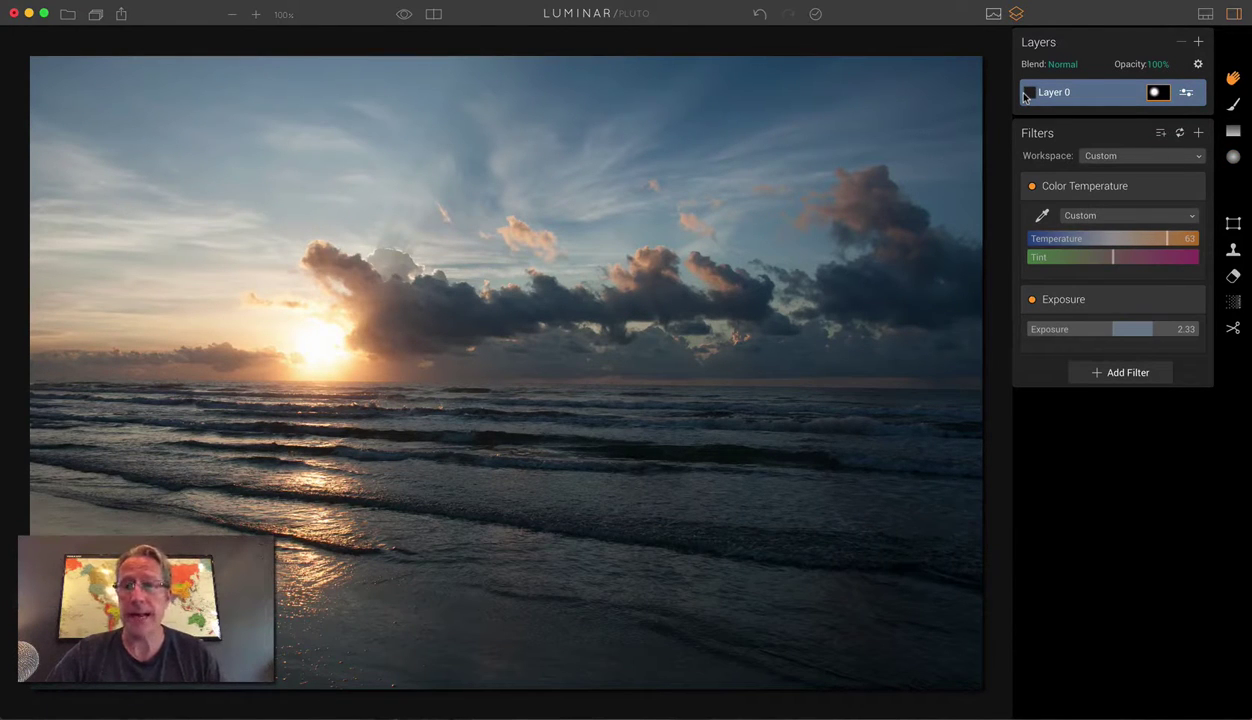
pyautogui.click(1027, 92)
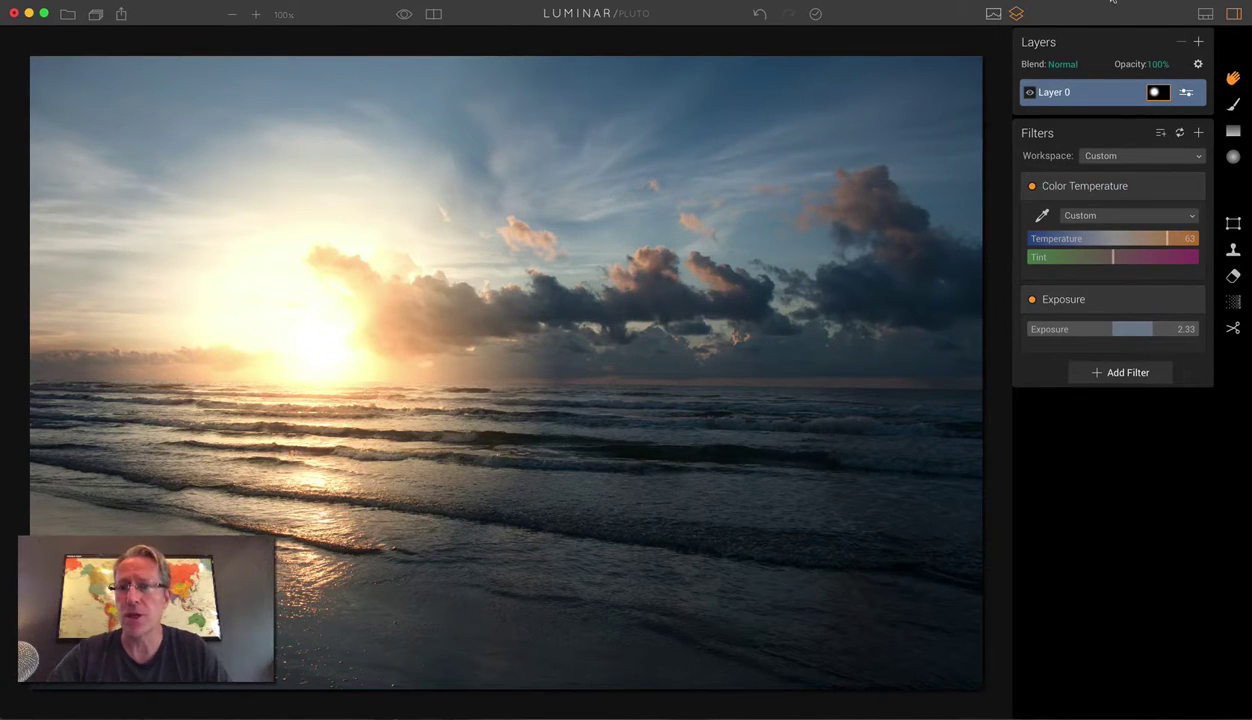
# Step: Add an adjustment layer with Golden Hour amount 31 and Color Temperature 21
pyautogui.click(1198, 42)
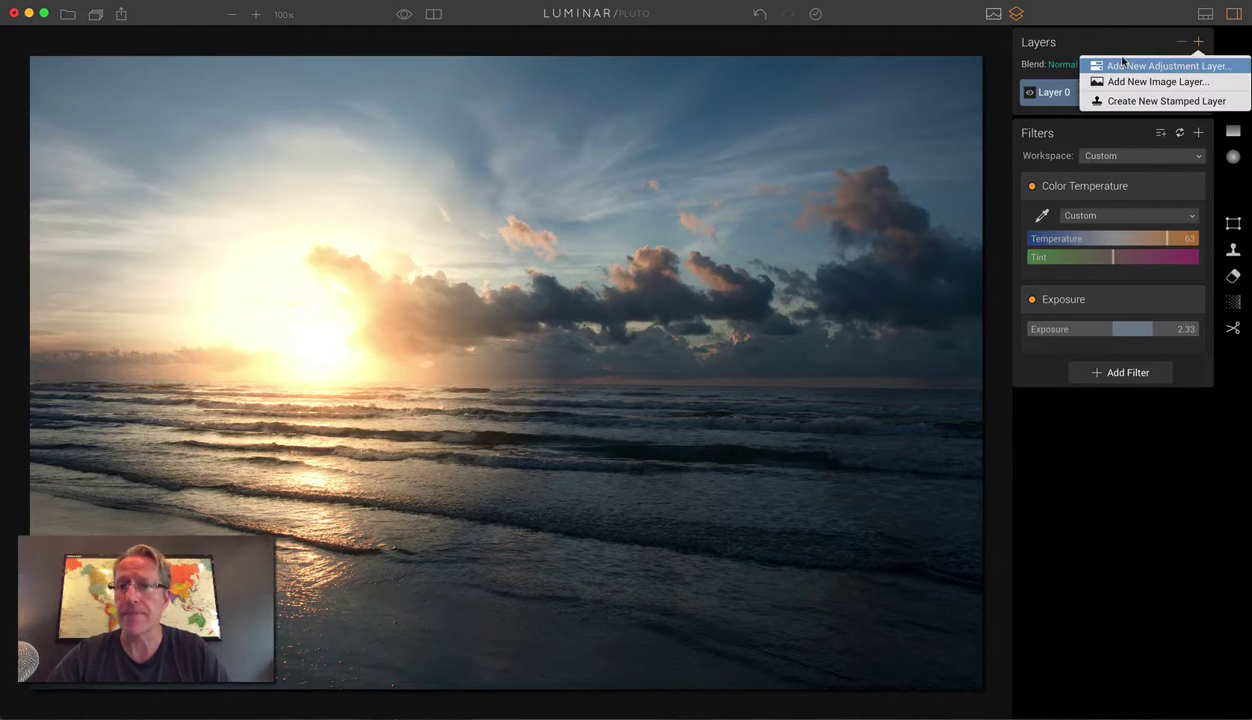
pyautogui.click(1122, 64)
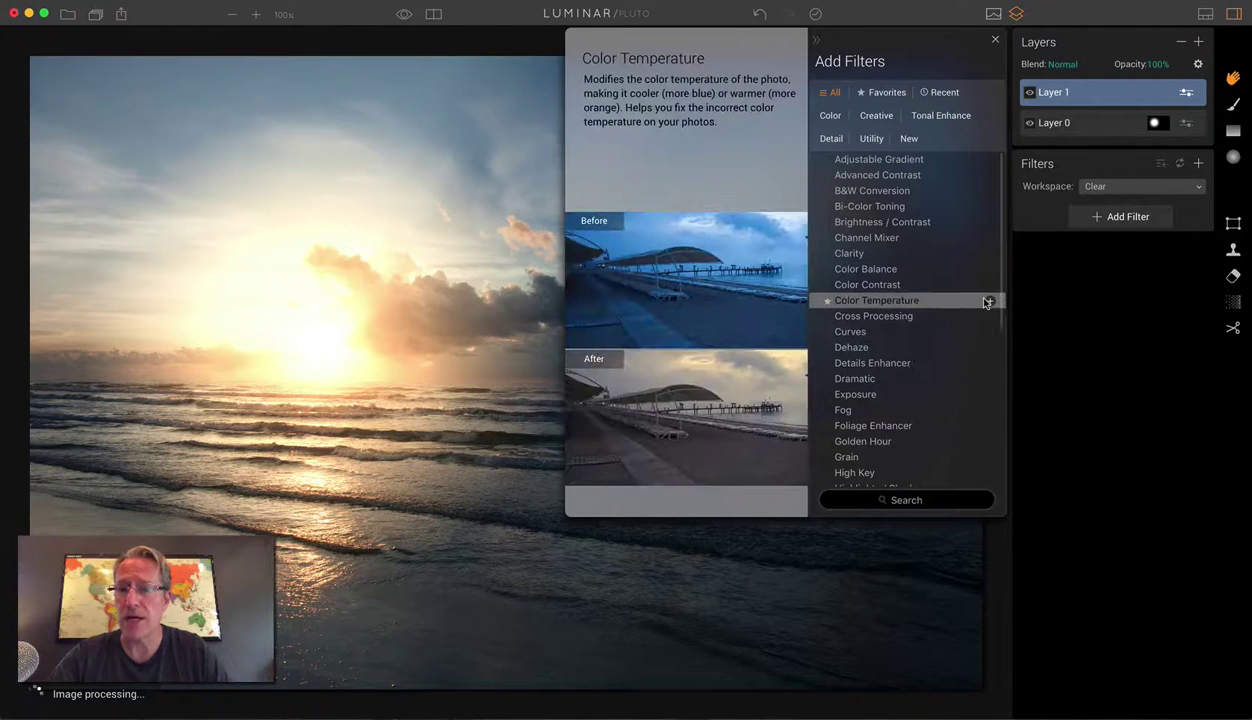
pyautogui.click(986, 302)
pyautogui.click(988, 441)
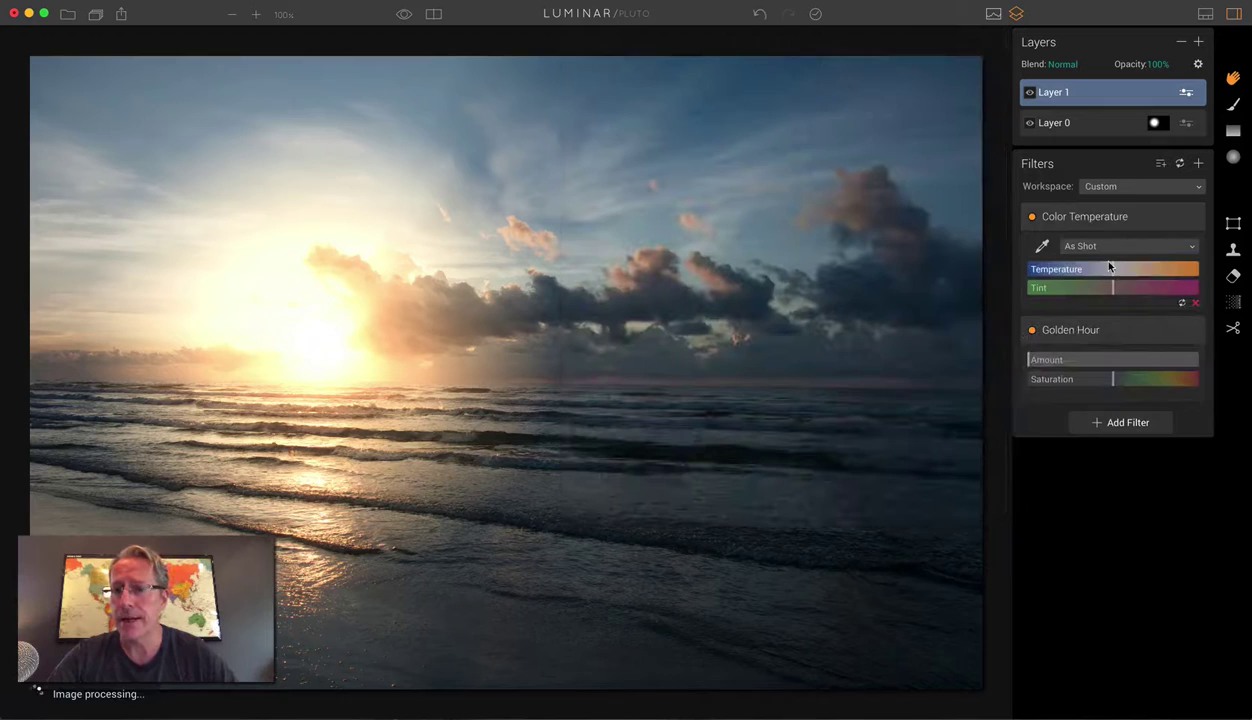
pyautogui.moveTo(1030, 360); pyautogui.dragTo(1108, 380)
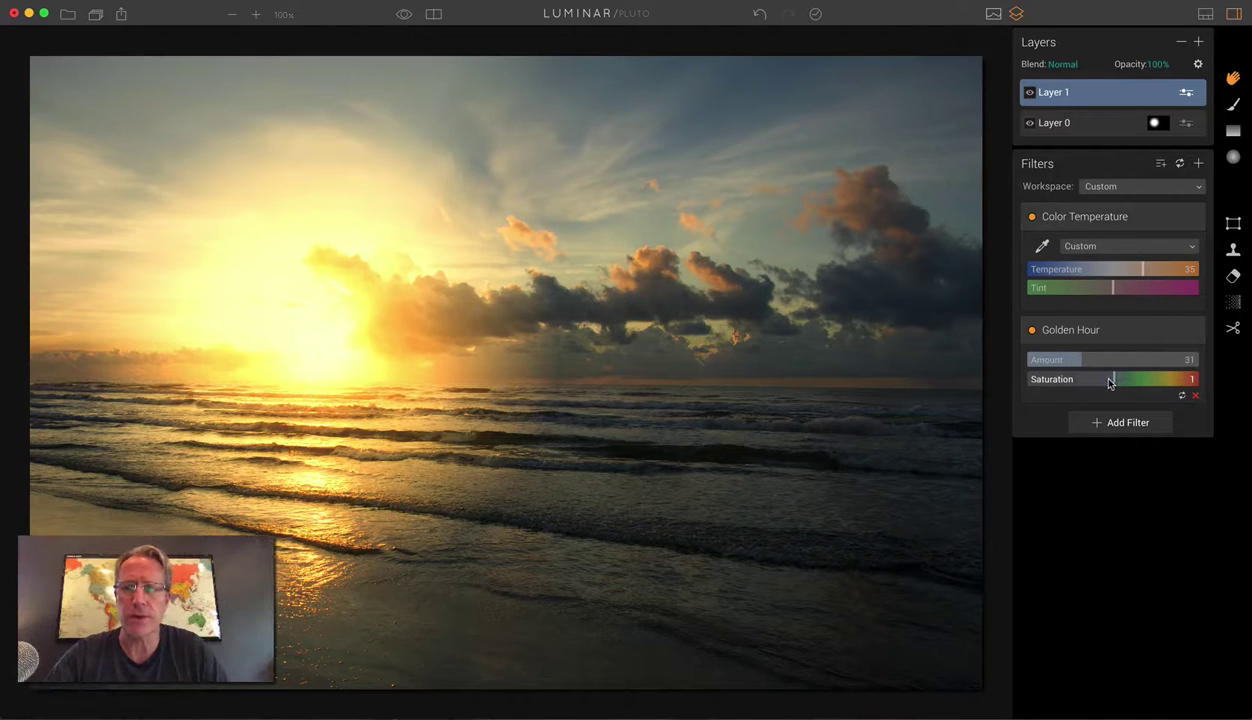
pyautogui.moveTo(1142, 270); pyautogui.dragTo(1128, 277)
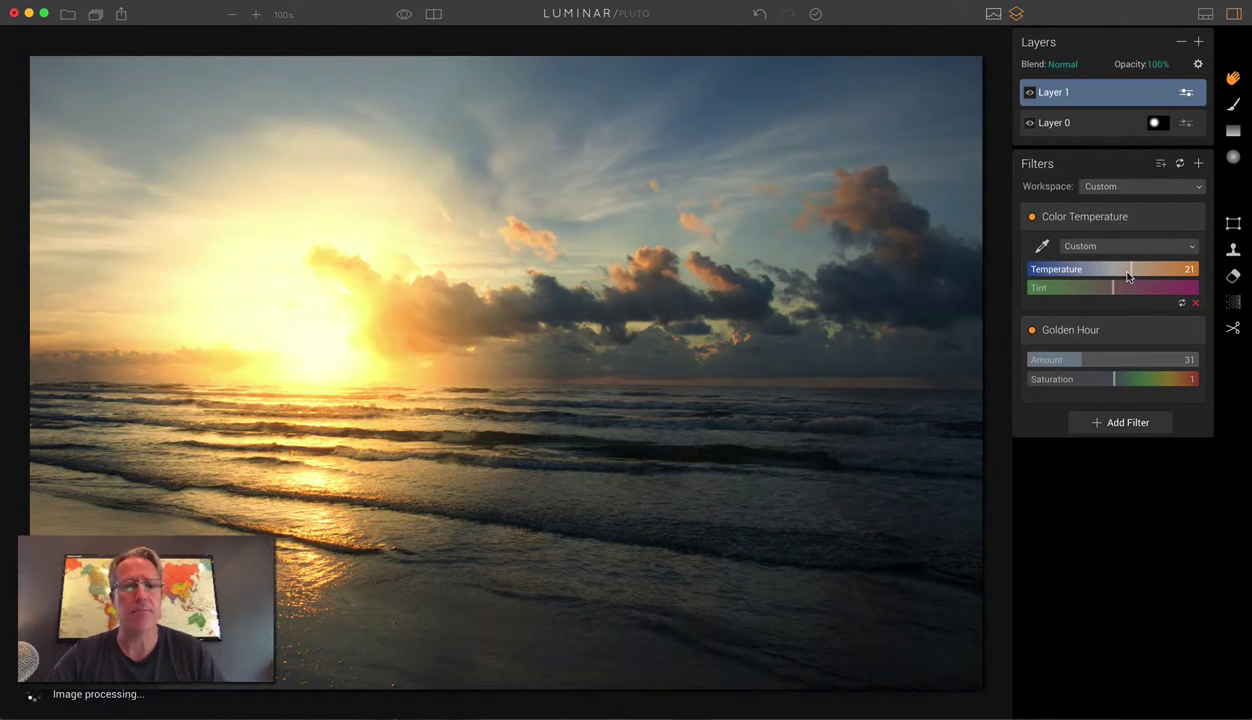